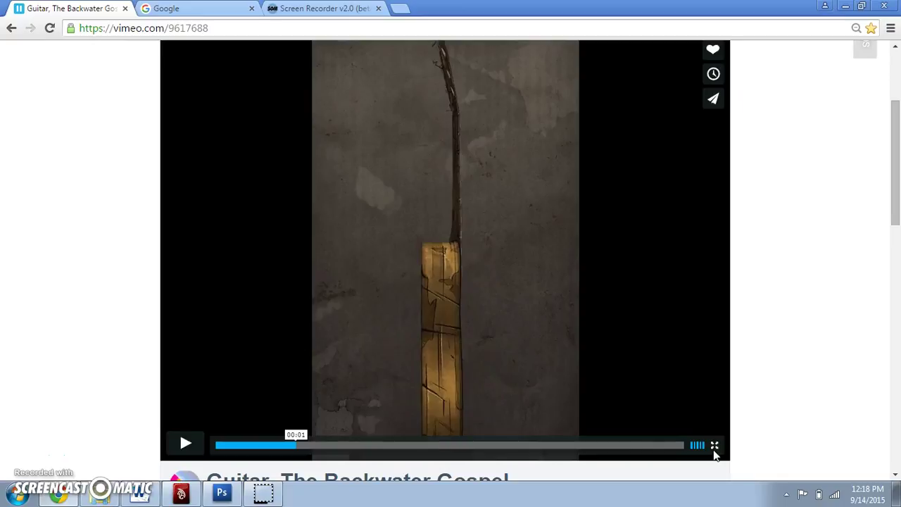
View the guitar video in full screen, scrub ahead to 00:05, return to 00:01, and allow full-screen mode.
left_click(716, 448)
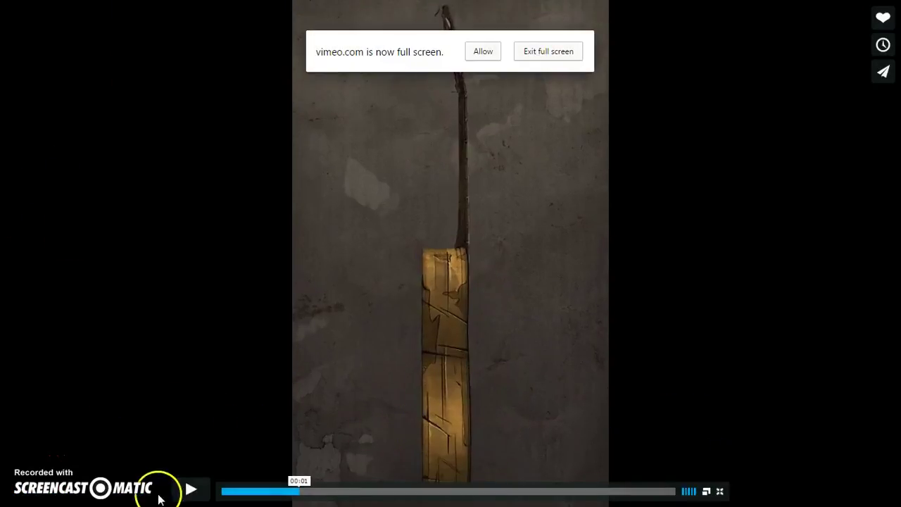
left_click(280, 492)
left_click_drag(280, 491, 639, 496)
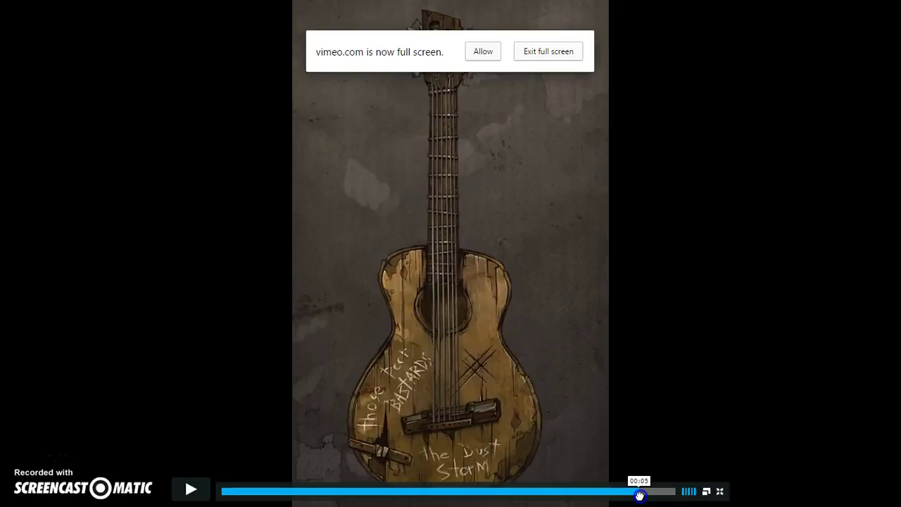
left_click_drag(639, 496, 301, 496)
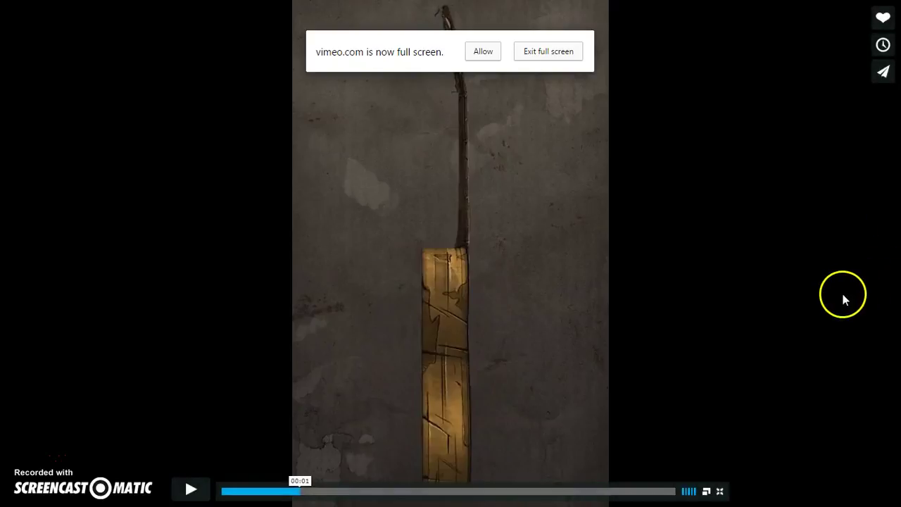
left_click(483, 51)
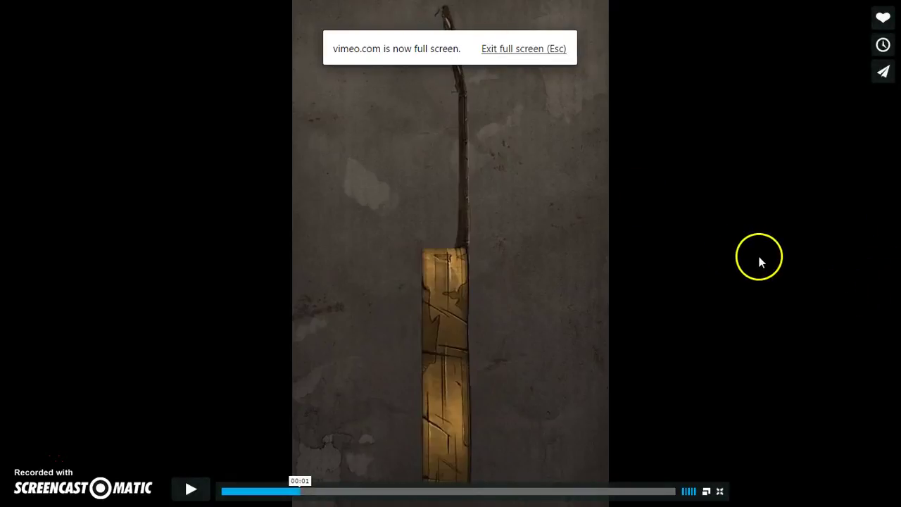
Scrub around the video's first second, settle on the 00:01 frame, and exit full screen.
left_click(760, 260)
left_click(277, 496)
left_click_drag(277, 496, 301, 491)
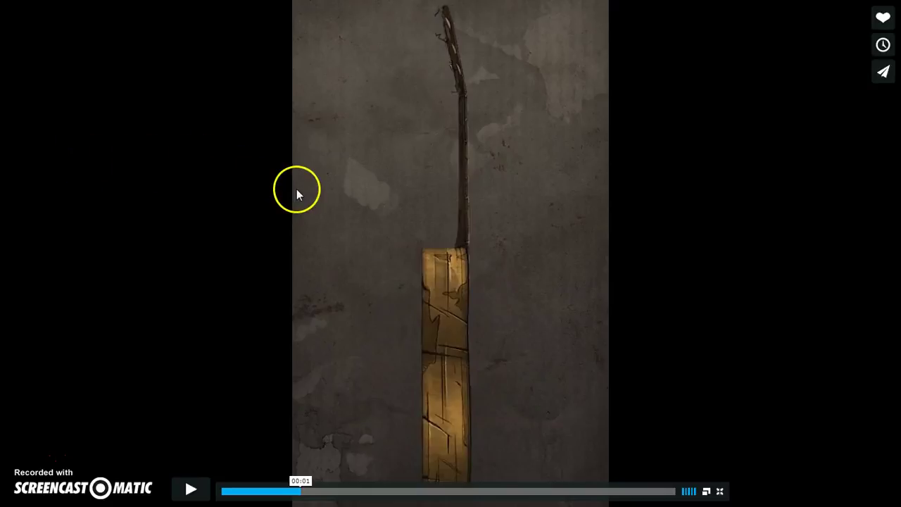
key("Escape")
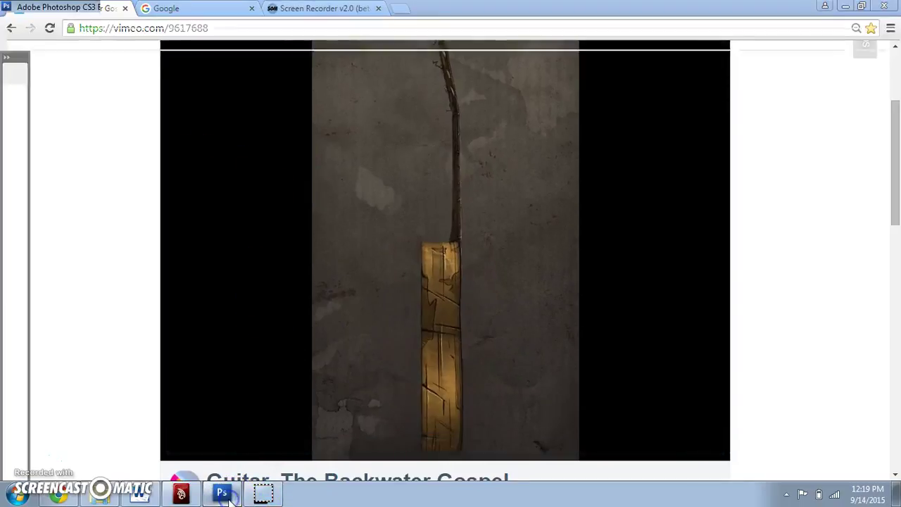
Switch to Photoshop and close the open document containing the old browser screenshot without saving.
left_click(224, 495)
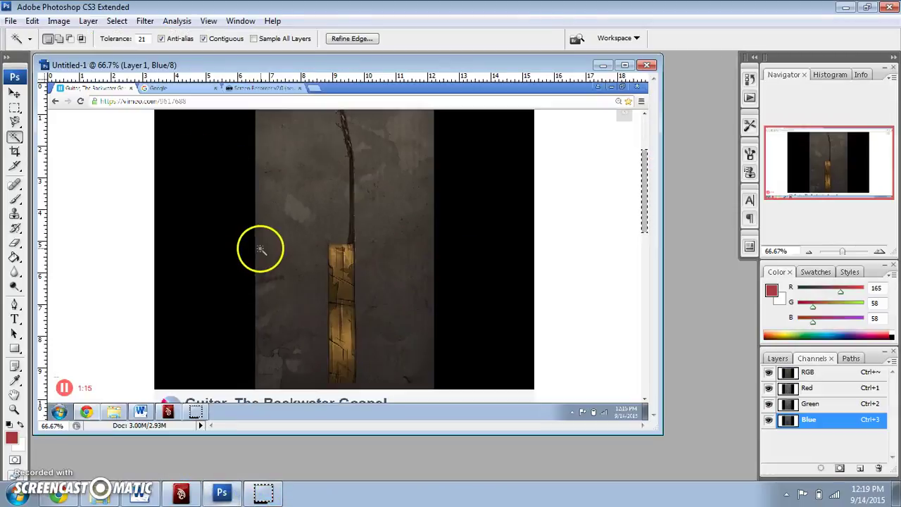
left_click(648, 65)
left_click(454, 195)
Create a new blank document with the preset settings, show its layers, and reposition its window using the Move tool.
left_click(14, 21)
left_click(19, 34)
left_click(599, 112)
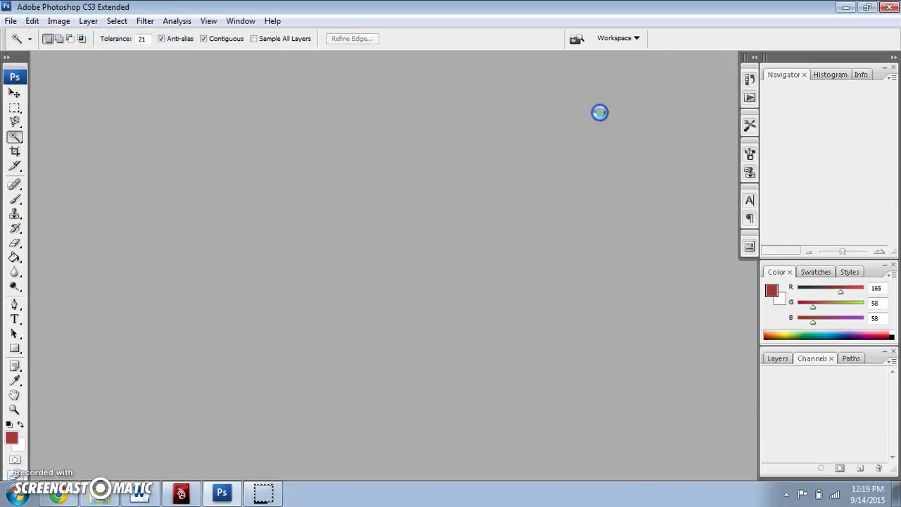
left_click(777, 358)
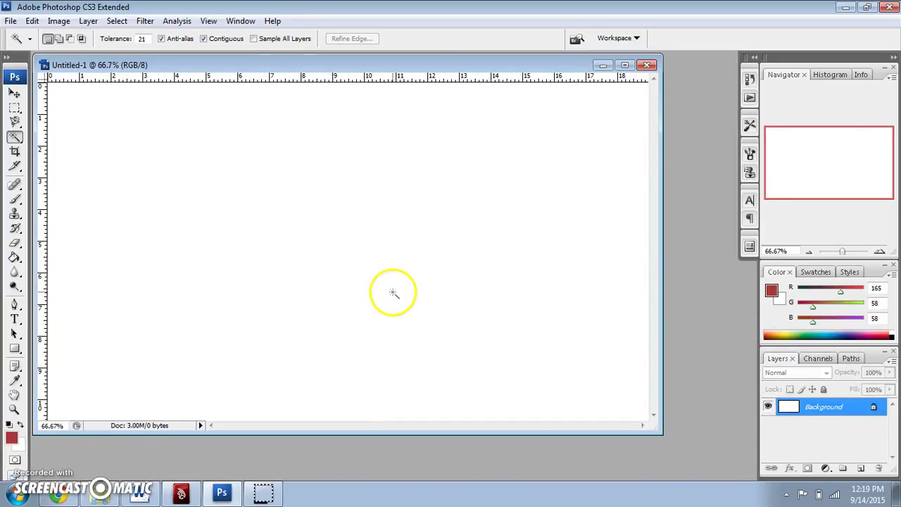
left_click(14, 93)
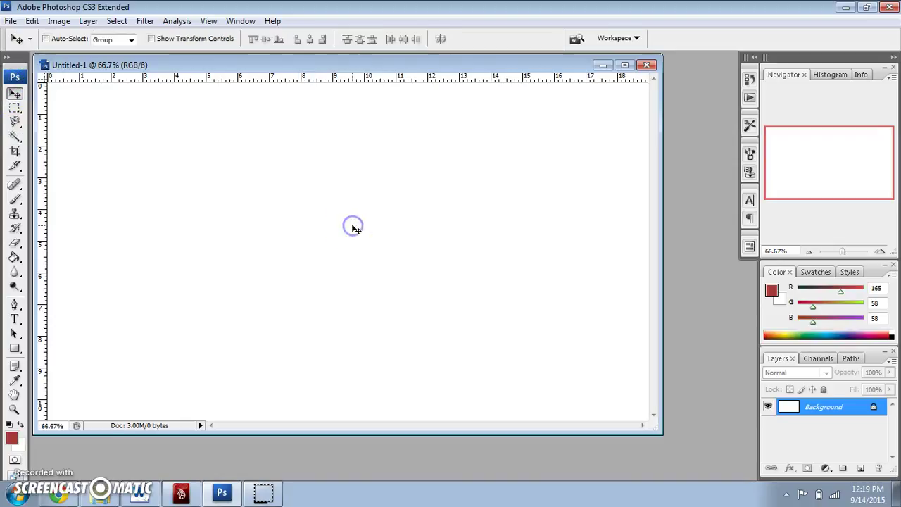
left_click_drag(356, 65, 393, 79)
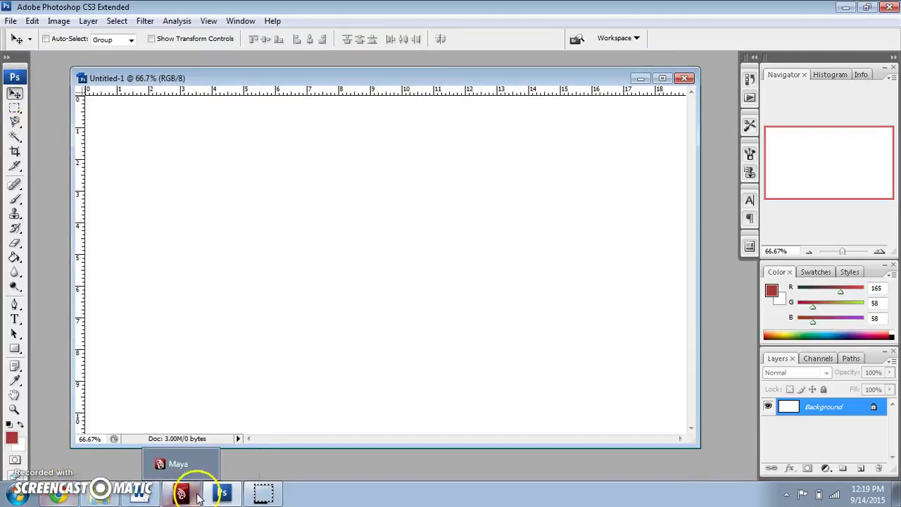
Capture the browser screen showing the 00:01 video frame and paste it into the blank Photoshop document.
mouse_move(210, 498)
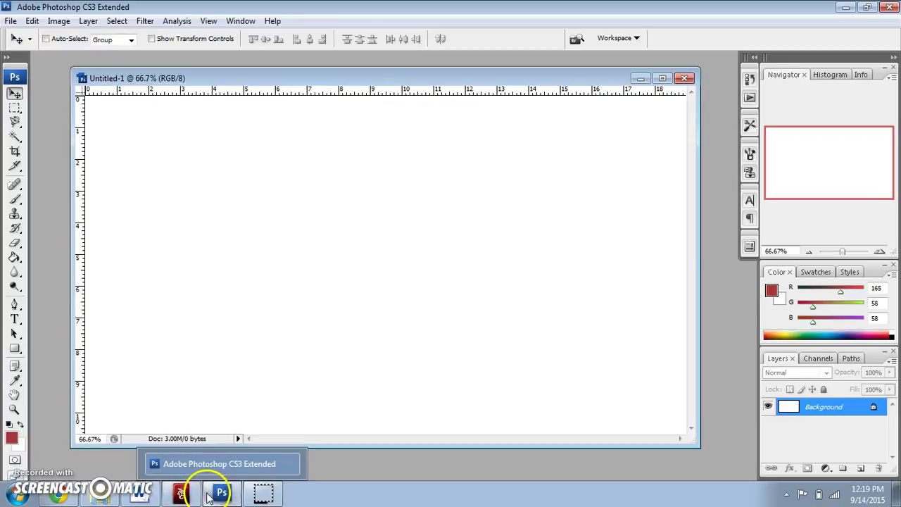
left_click(58, 495)
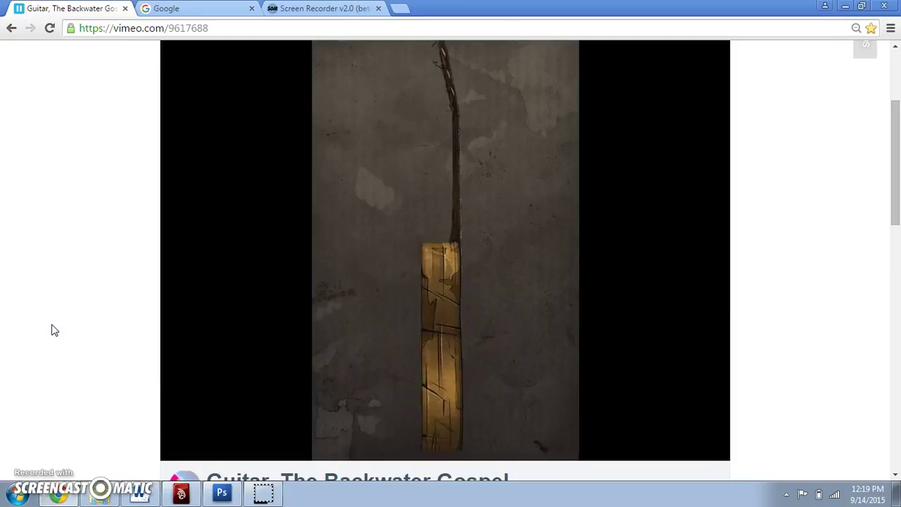
left_click(222, 494)
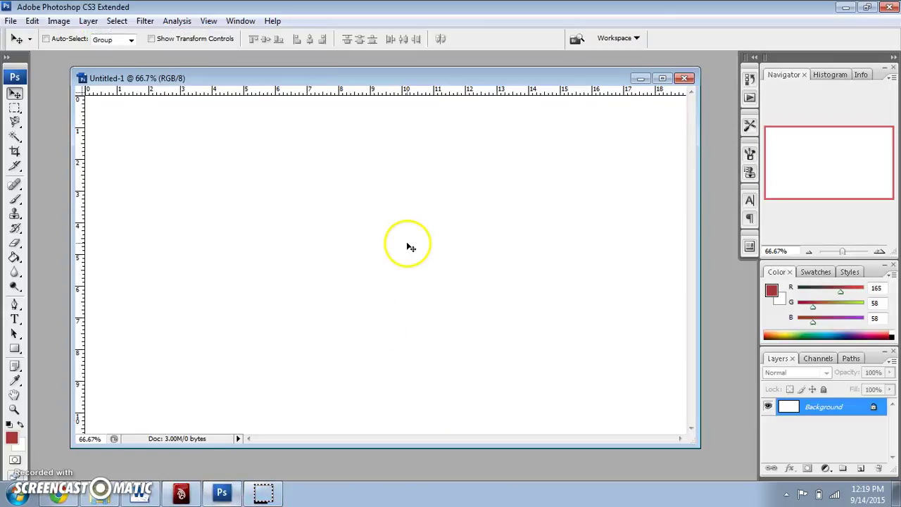
key("ctrl+v")
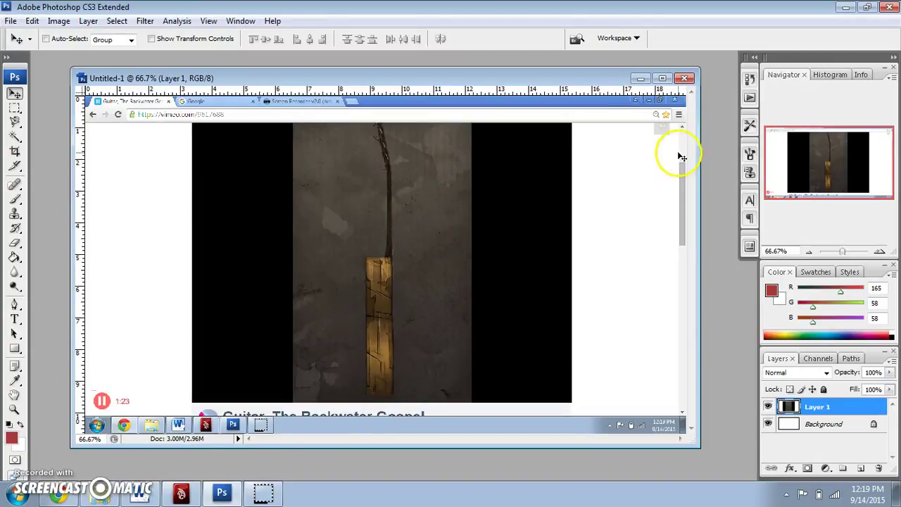
left_click(830, 179)
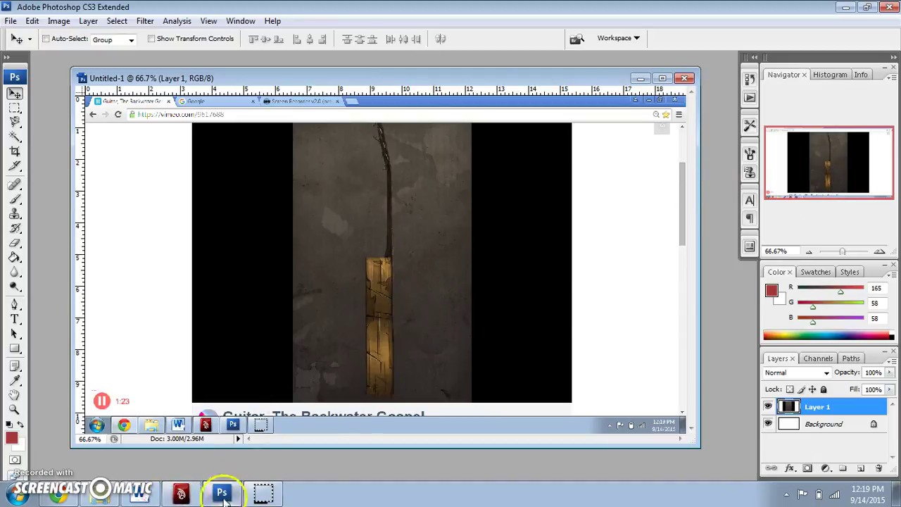
Capture the browser again with the whole video frame in view, paste it as another layer, and hide Layer 1.
left_click(59, 495)
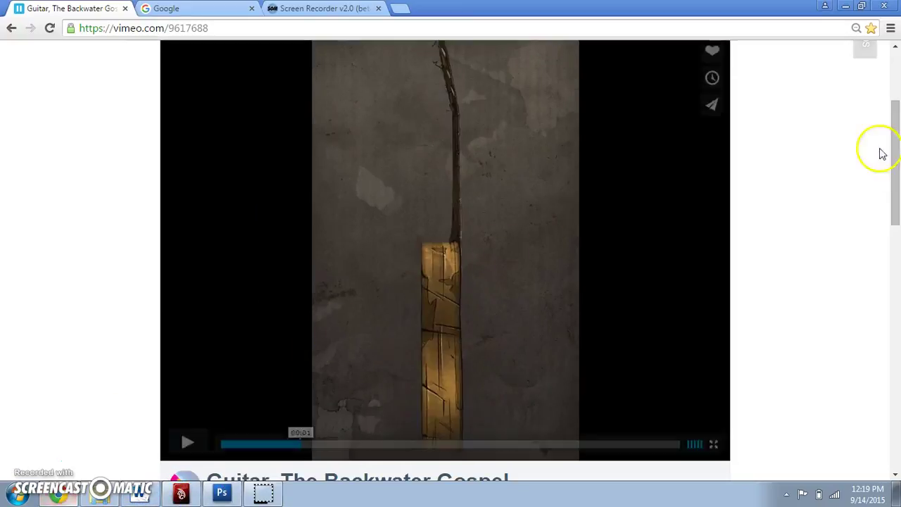
left_click_drag(894, 206, 895, 201)
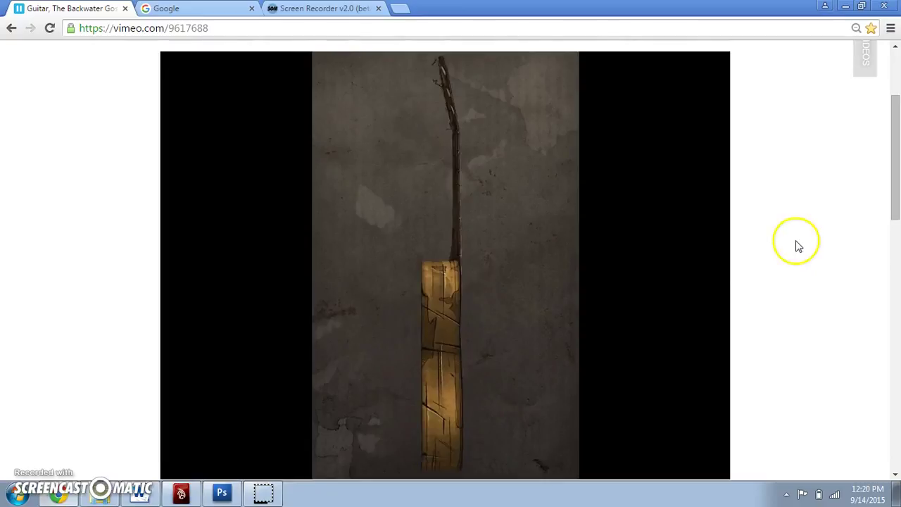
left_click(221, 492)
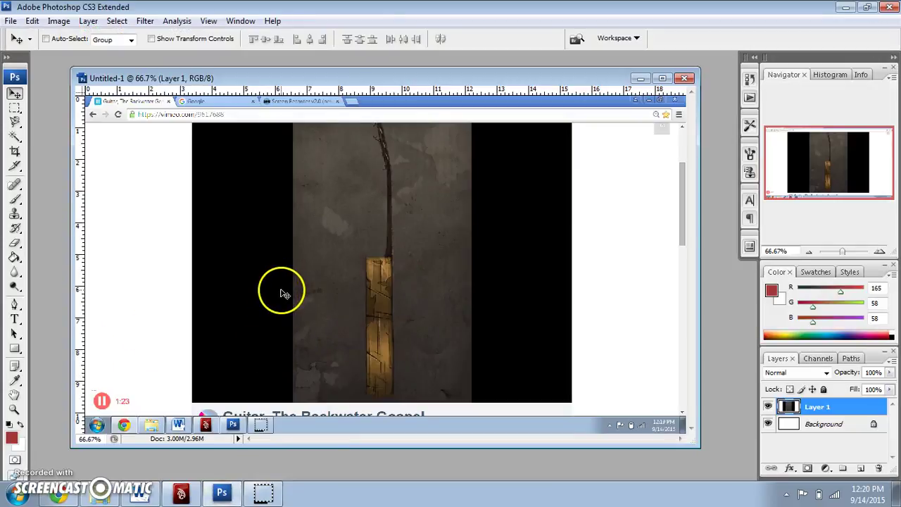
key("ctrl+v")
left_click(768, 423)
Start a Polygonal Lasso outline at the wooden piece's lower-left corner, tracing its left and top edges on Layer 2 at 100% zoom.
left_click(663, 78)
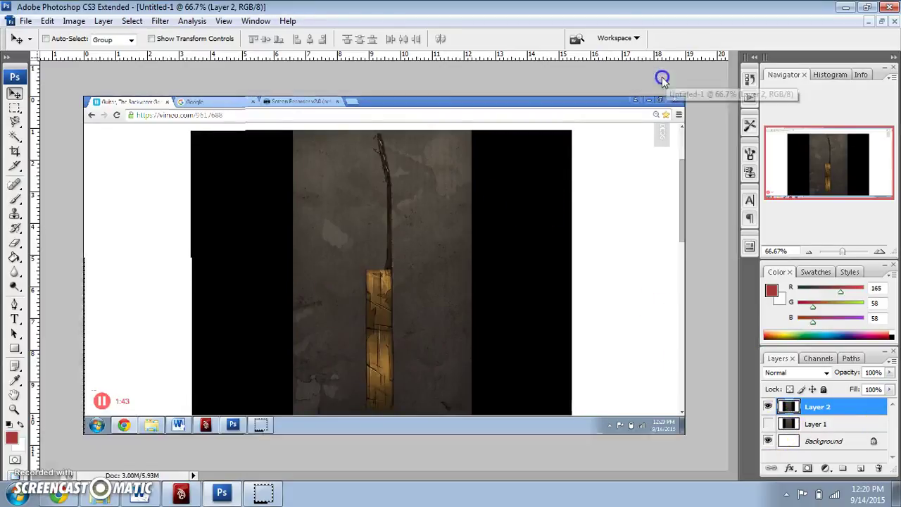
left_click_drag(843, 255, 844, 252)
left_click(829, 195)
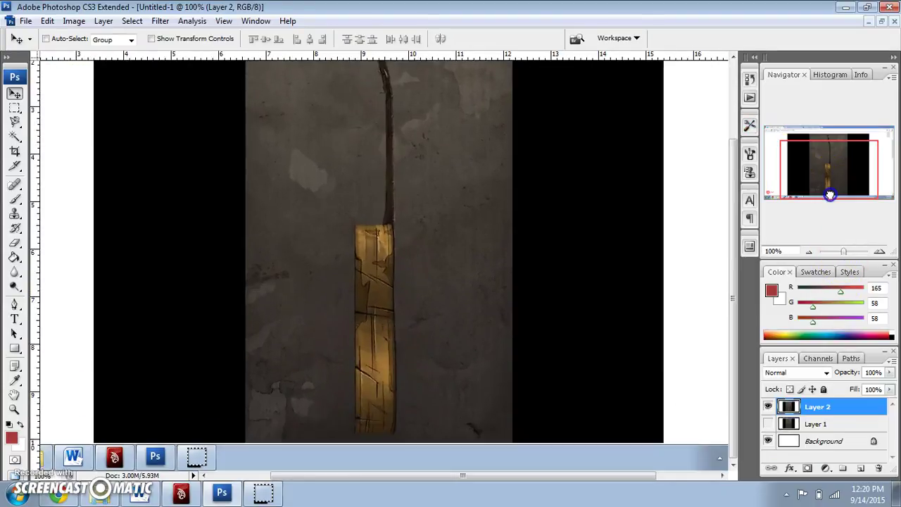
left_click(15, 126)
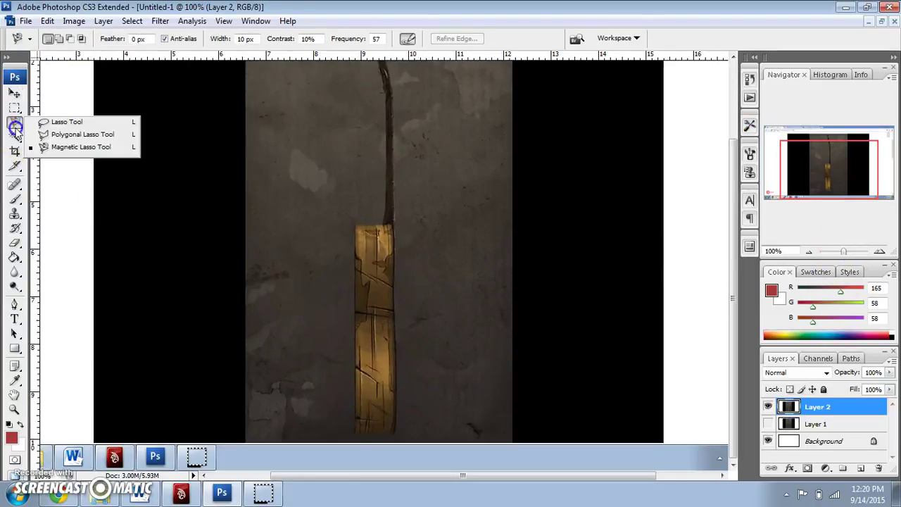
left_click(91, 147)
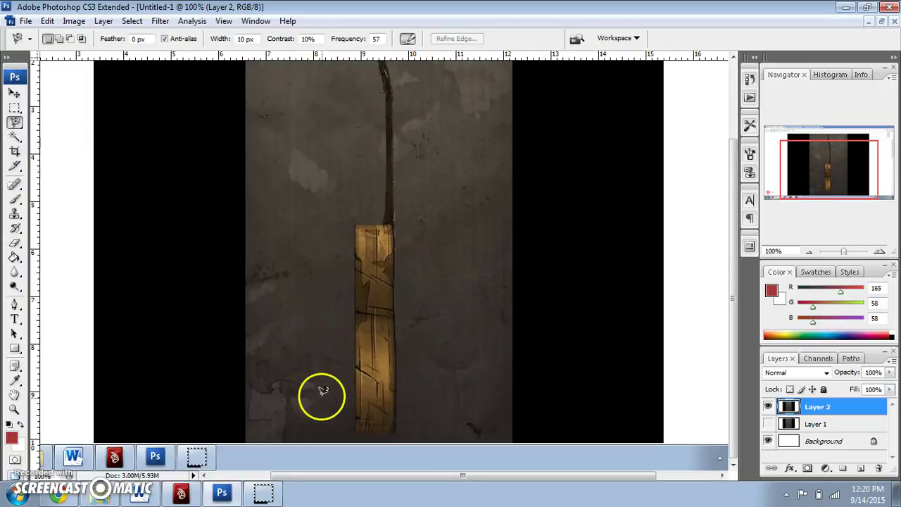
left_click(21, 124)
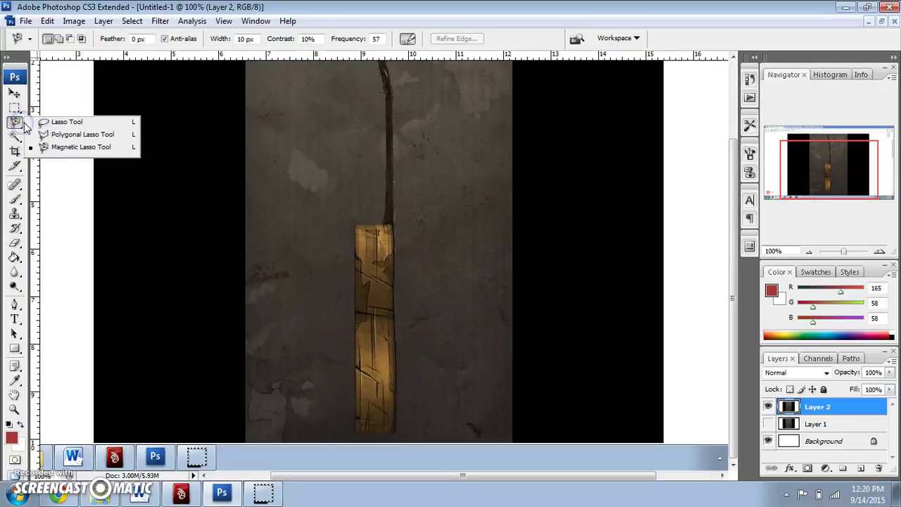
left_click(78, 134)
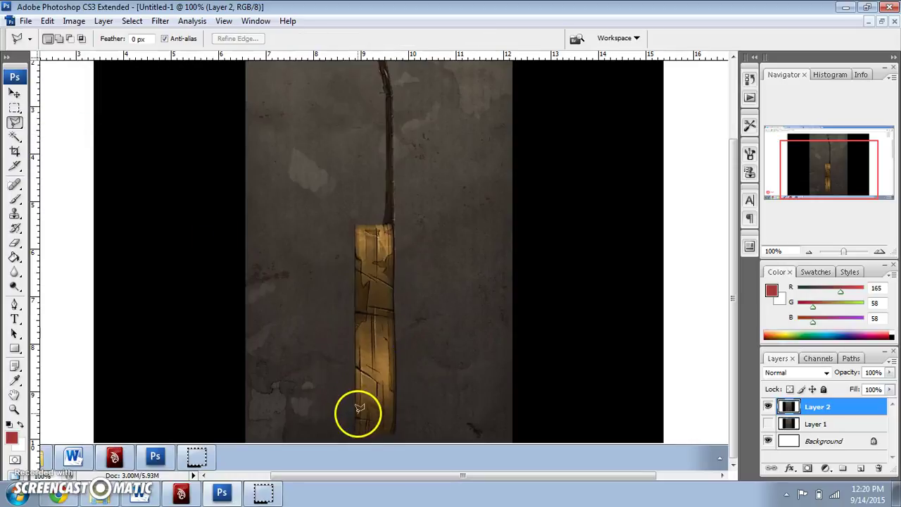
left_click(357, 428)
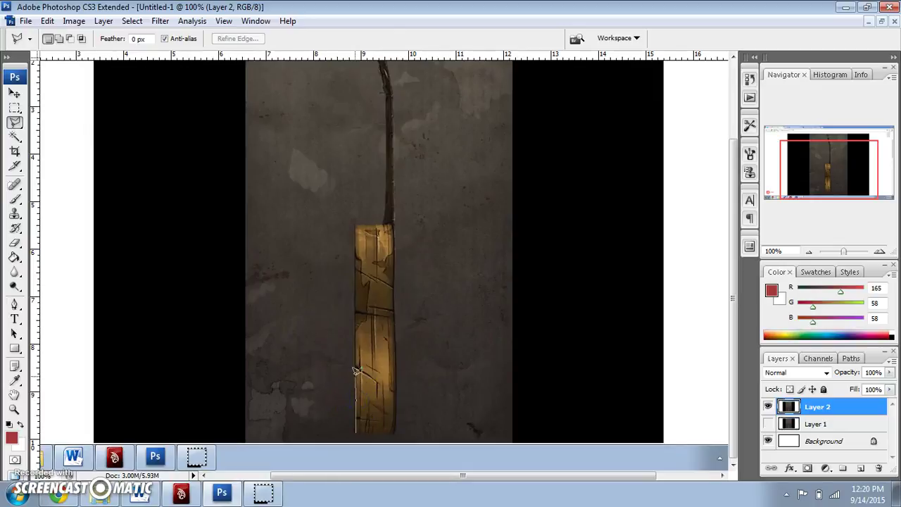
left_click(357, 228)
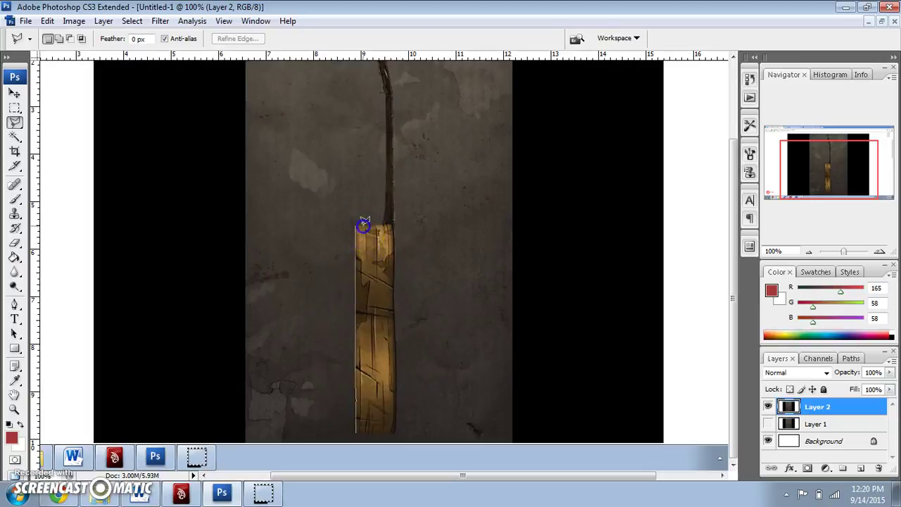
left_click(392, 224)
left_click(386, 222)
left_click(377, 219)
left_click(374, 223)
Trace around the dark strand up to its tip and down the right side of the wooden piece, closing the lasso selection.
left_click(388, 153)
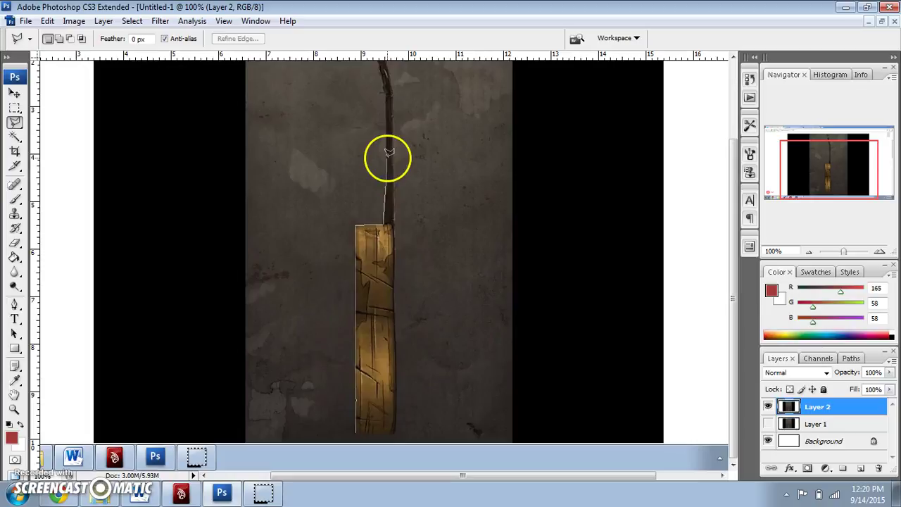
left_click(388, 120)
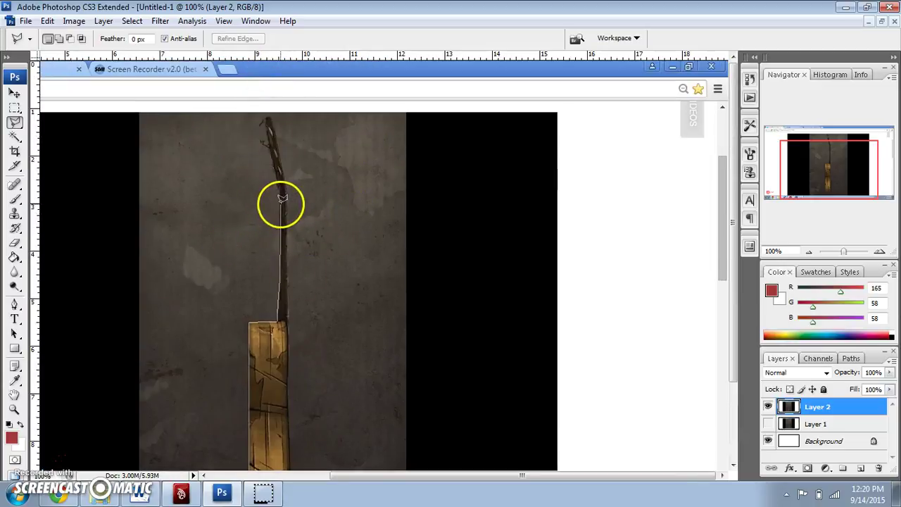
left_click(280, 190)
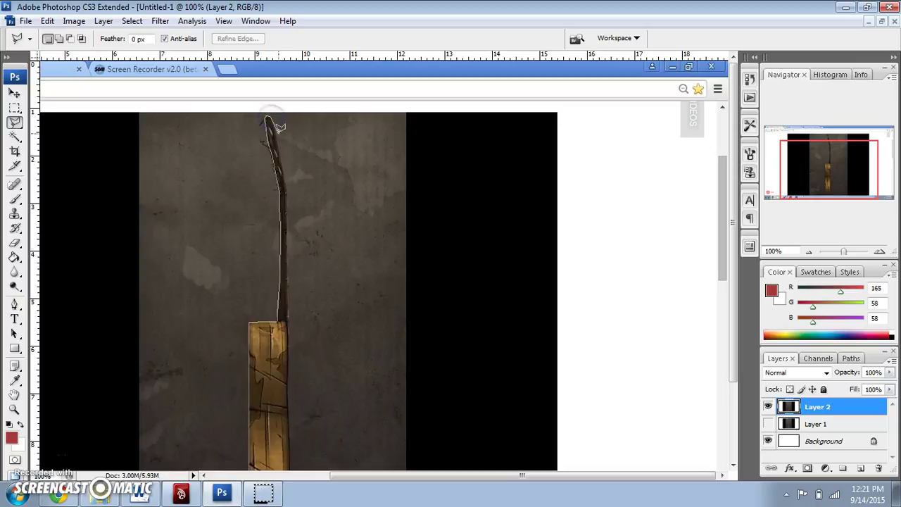
left_click_drag(286, 165, 289, 197)
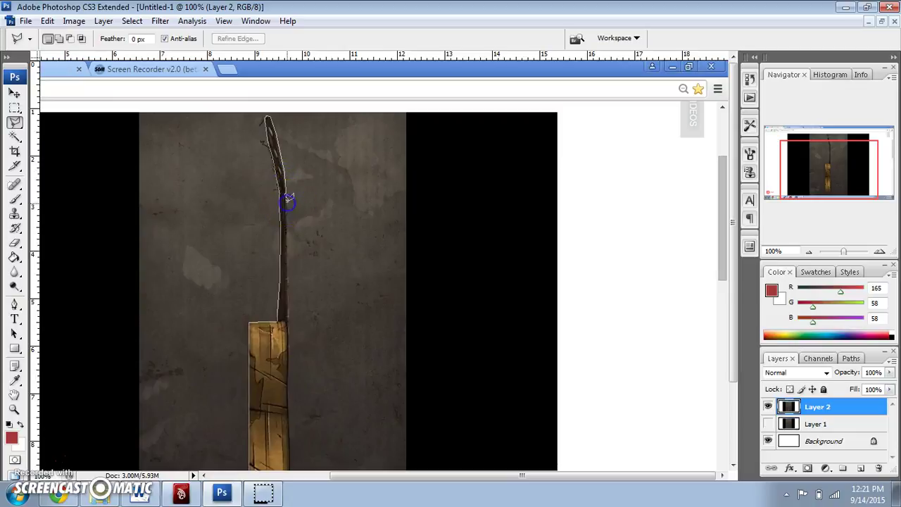
left_click(291, 318)
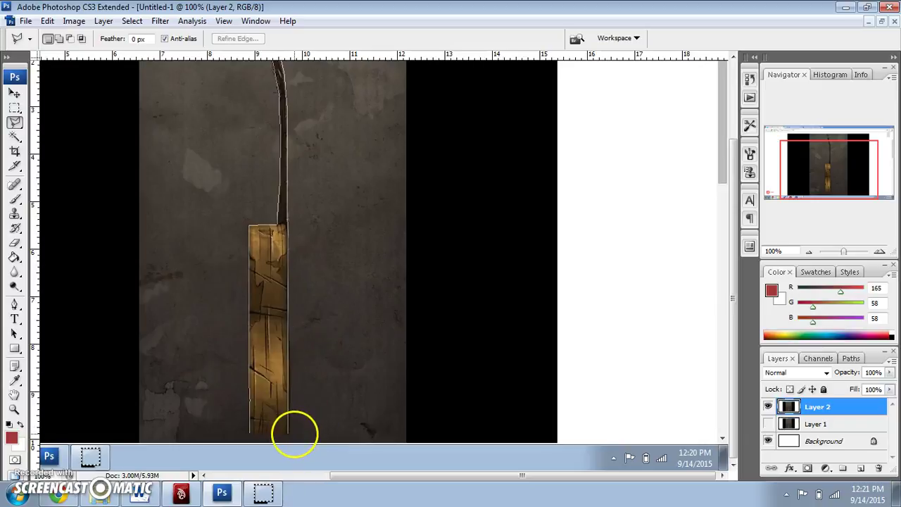
left_click(251, 428)
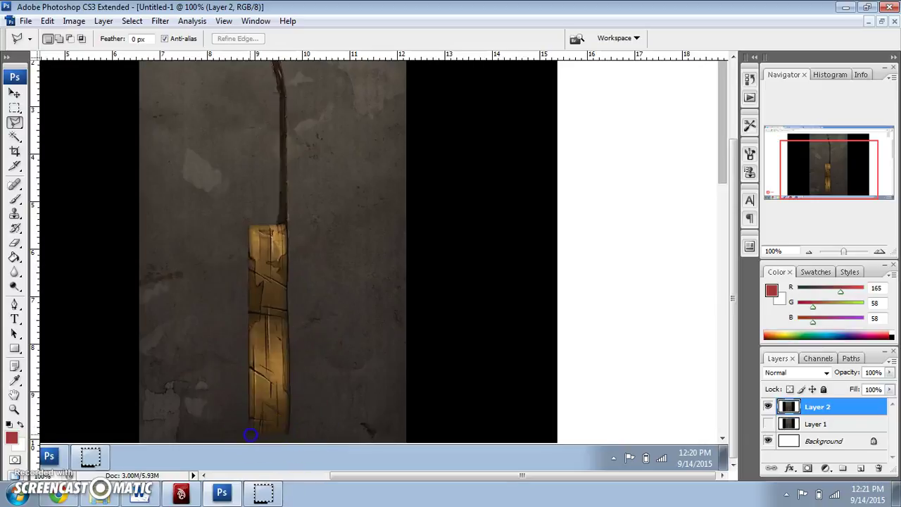
Delete the selected strand and wooden piece from Layer 2, then clear the selection.
scroll(360, 334, "up", 2)
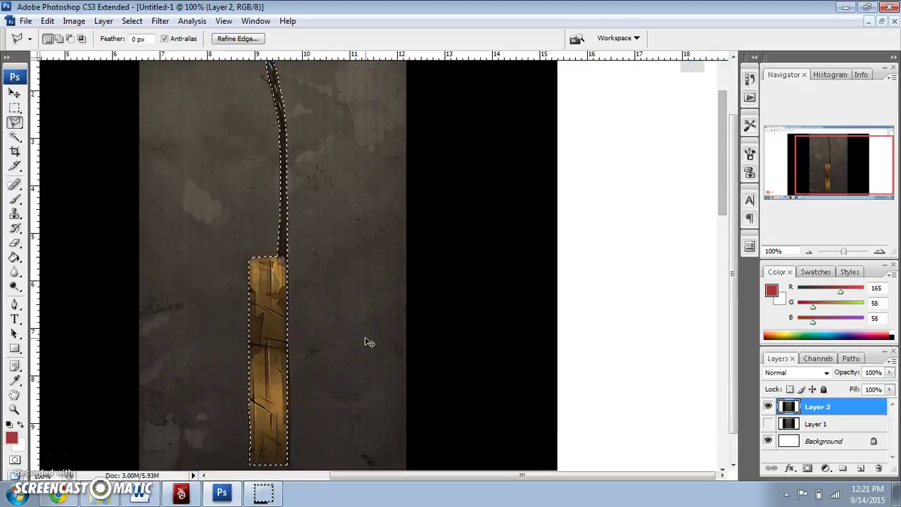
key("Delete")
key("ctrl+d")
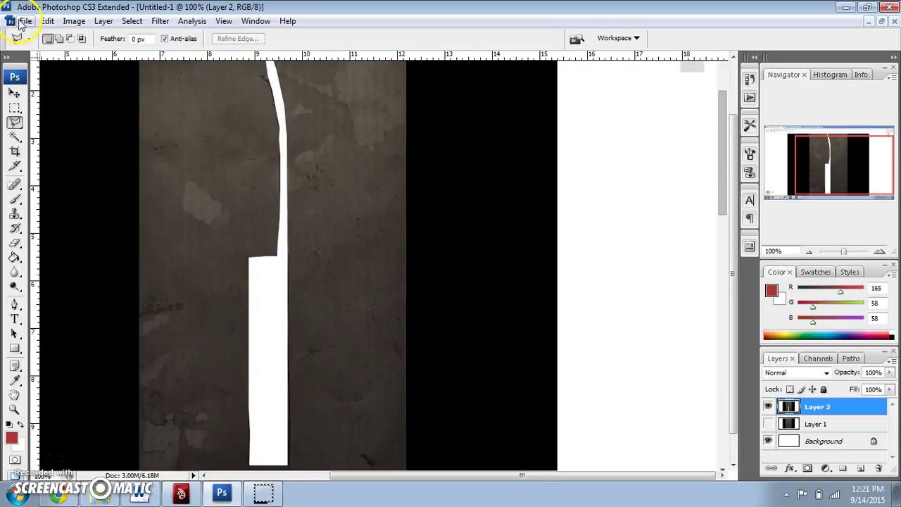
Create a clipboard-sized document of 59 by 629 pixels at 72 pixels/inch and paste the cut strand and wooden piece into it.
left_click(25, 21)
left_click(35, 33)
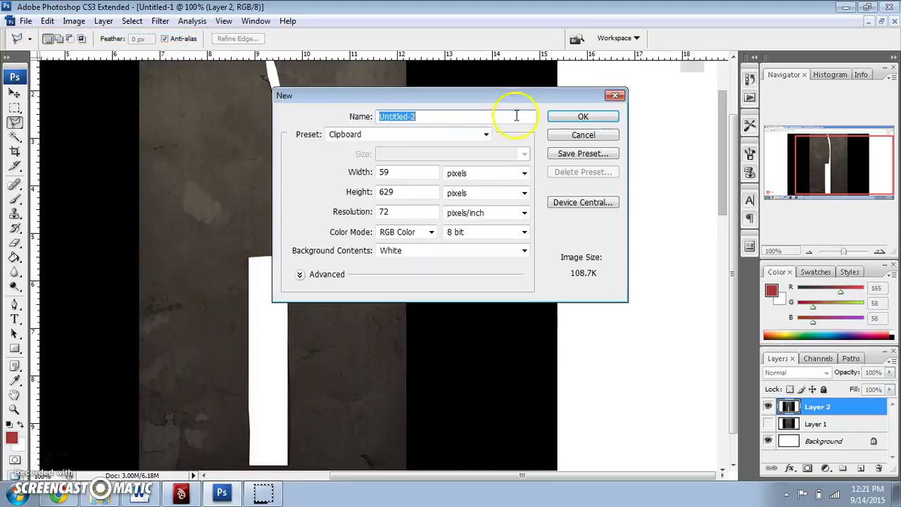
left_click(576, 118)
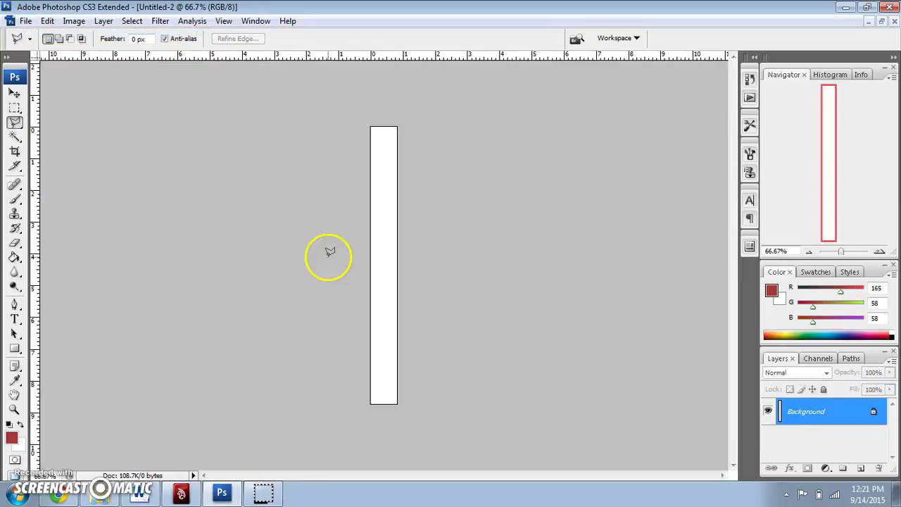
key("ctrl+v")
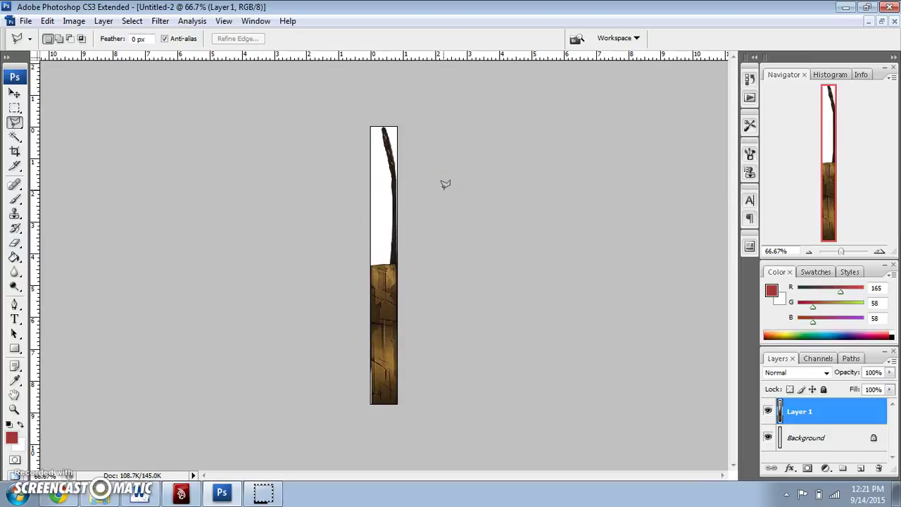
Convert the new document's Background to Layer 0 and fill its empty area with pink e08484 using the Paint Bucket.
double_click(803, 437)
left_click(555, 100)
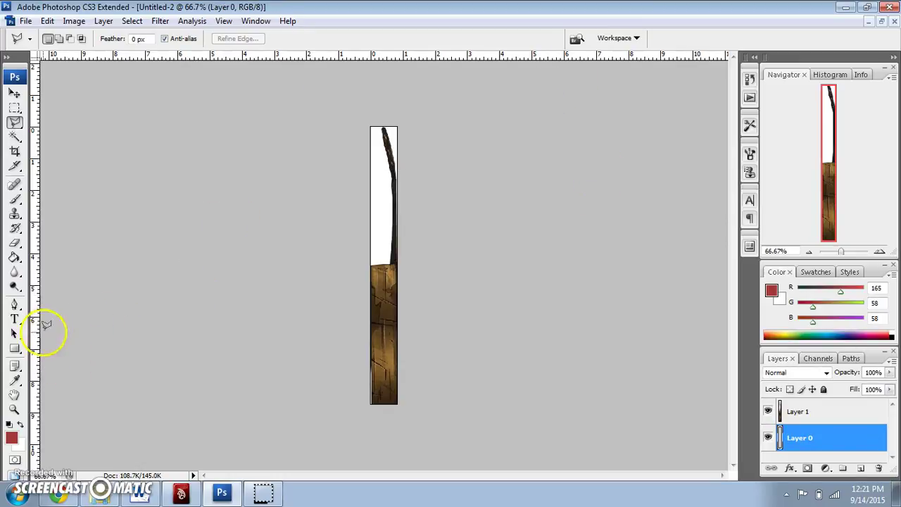
left_click(15, 258)
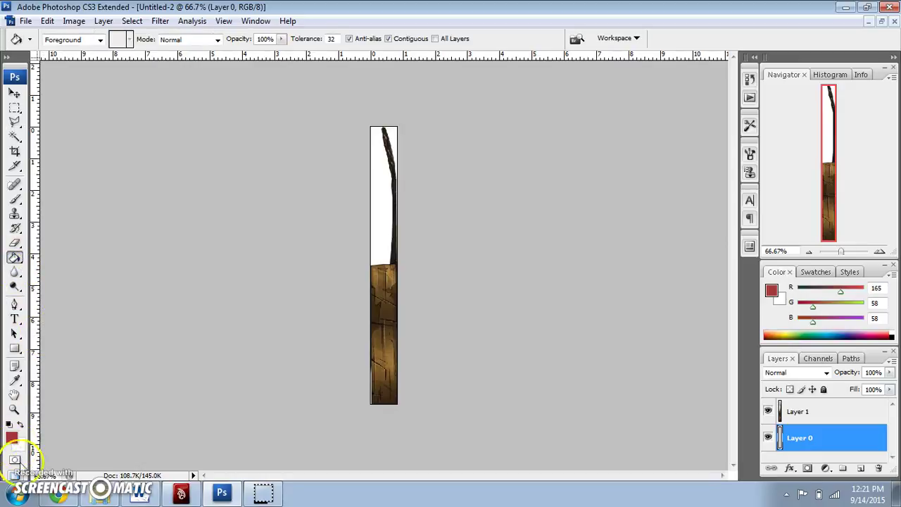
left_click(14, 440)
left_click(377, 300)
mouse_move(383, 302)
left_mouse_down()
mouse_move(447, 291)
mouse_move(429, 293)
left_mouse_up()
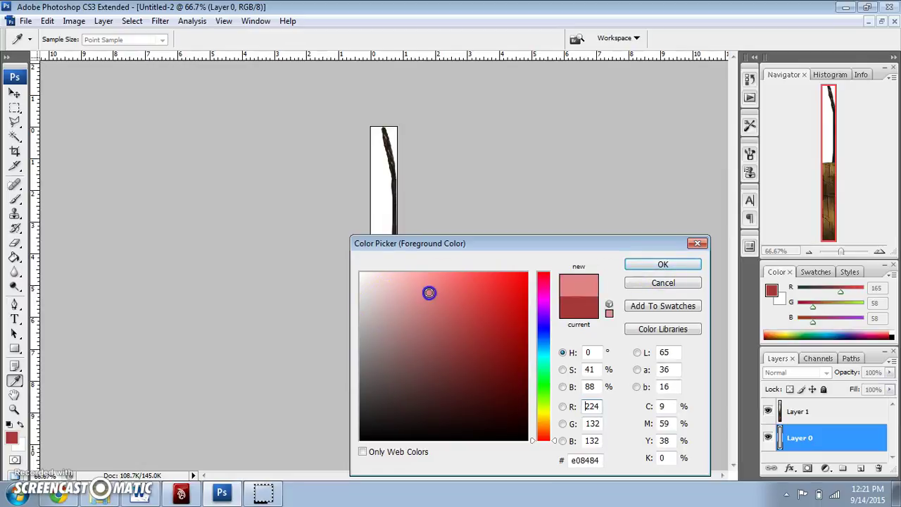
left_click(652, 268)
key("g")
left_click(378, 228)
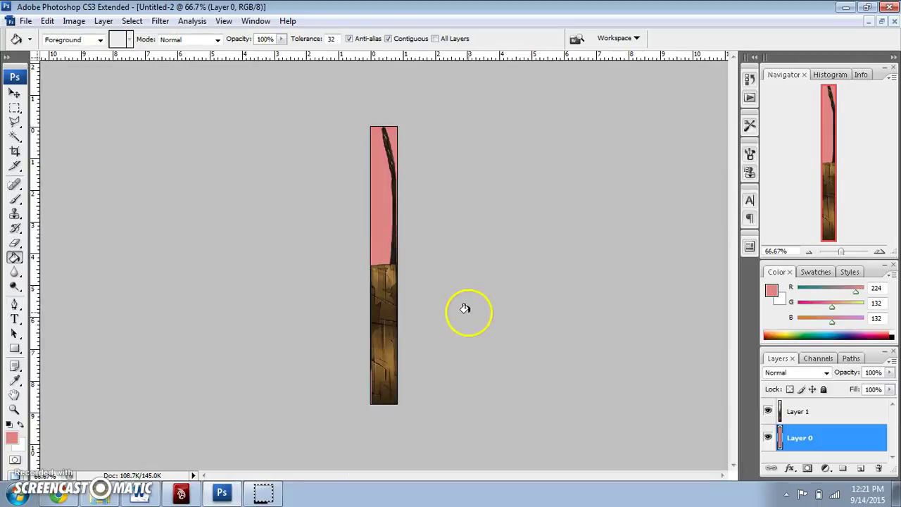
Display the documents in separate windows, bring Untitled-1 forward, and delete its Layer 2 and Layer 1.
left_click(15, 93)
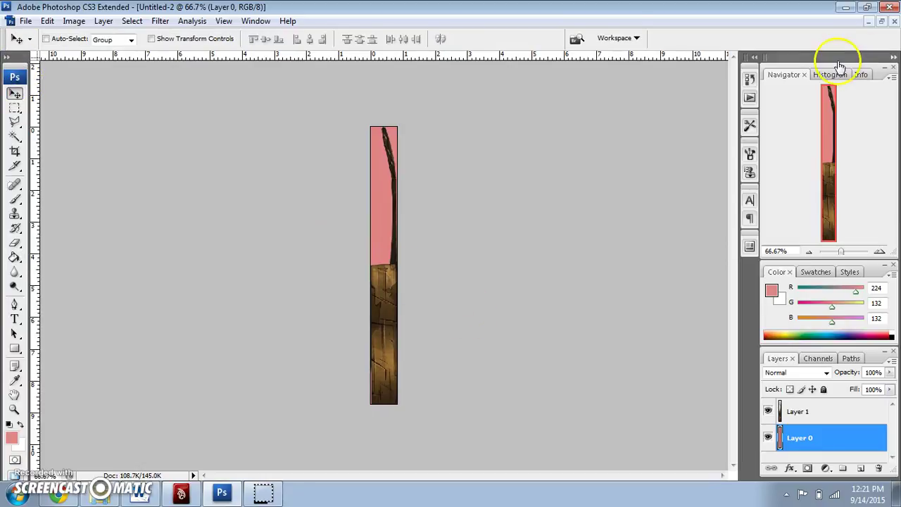
left_click(882, 23)
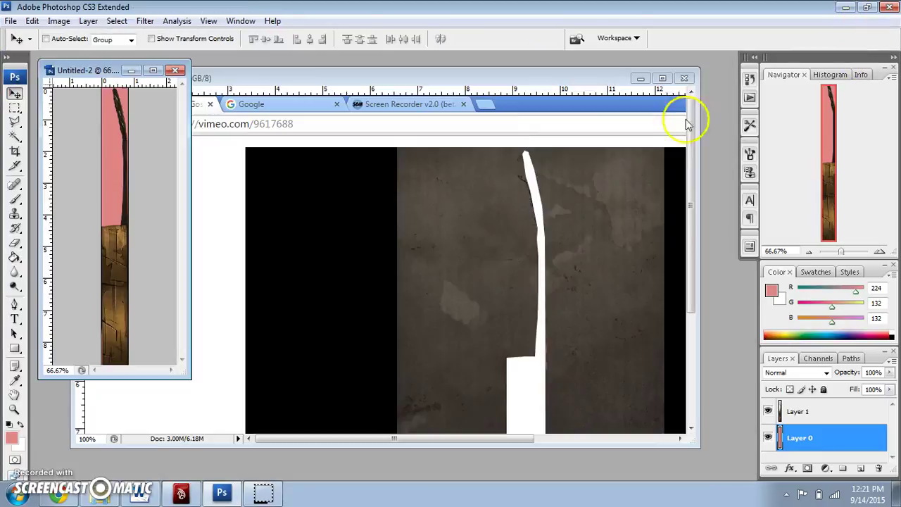
left_click(533, 97)
left_click_drag(539, 78, 539, 85)
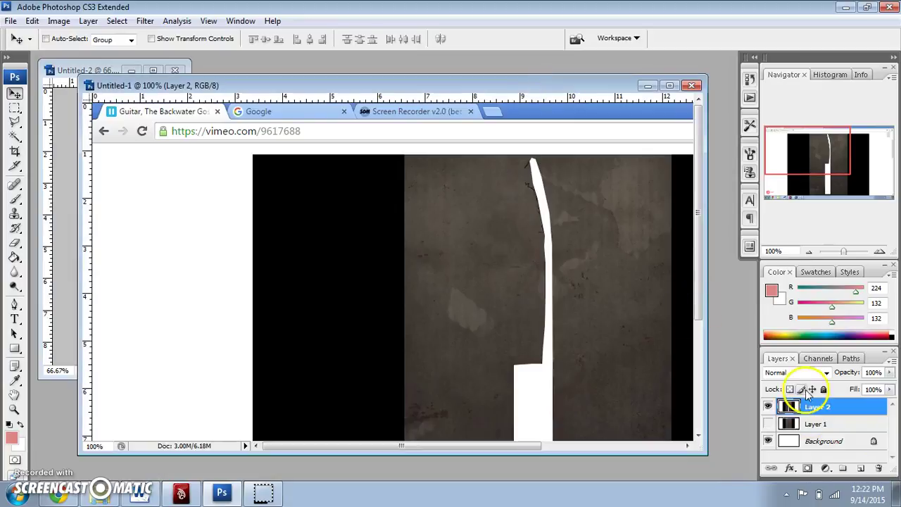
left_click_drag(816, 412, 878, 468)
left_click_drag(822, 412, 879, 468)
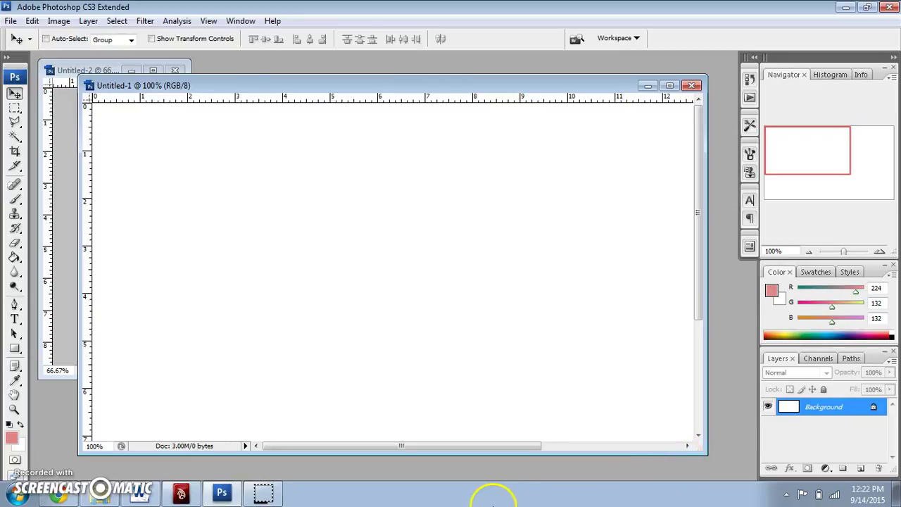
Switch to the browser, advance the paused guitar video to the frame with the complete bare guitar back, and capture the screen.
left_click(58, 495)
left_click(303, 463)
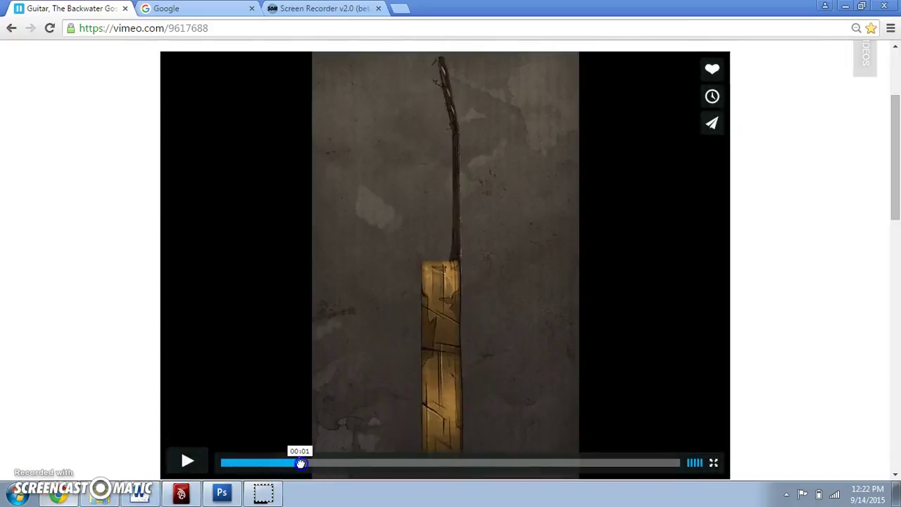
left_click_drag(307, 464, 415, 465)
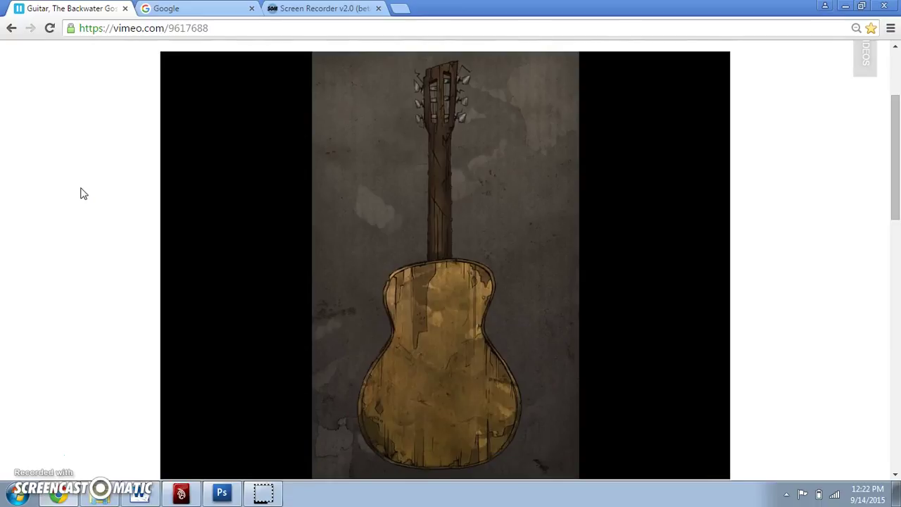
Switch to Photoshop, paste the capture into Untitled-1, and position the layer so the whole guitar lies inside the canvas.
left_click(221, 492)
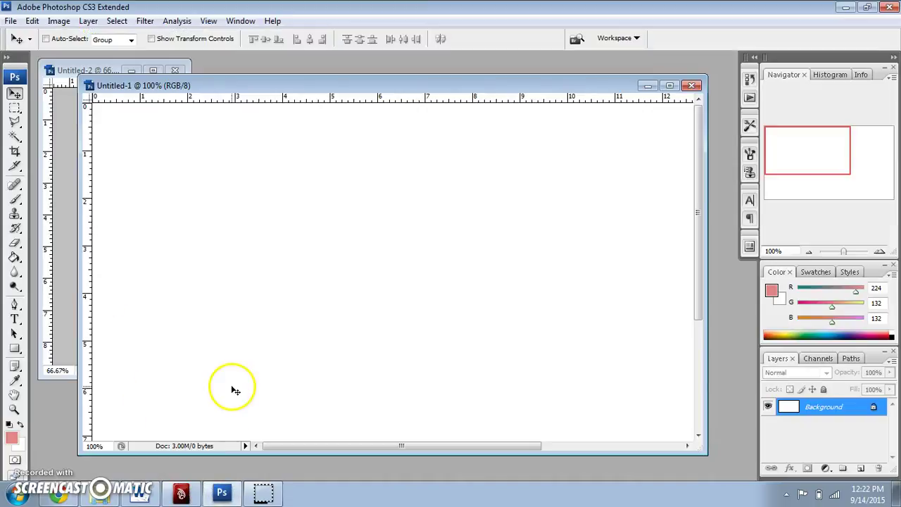
key("ctrl+v")
left_click_drag(374, 326, 237, 249)
left_click_drag(847, 253, 843, 253)
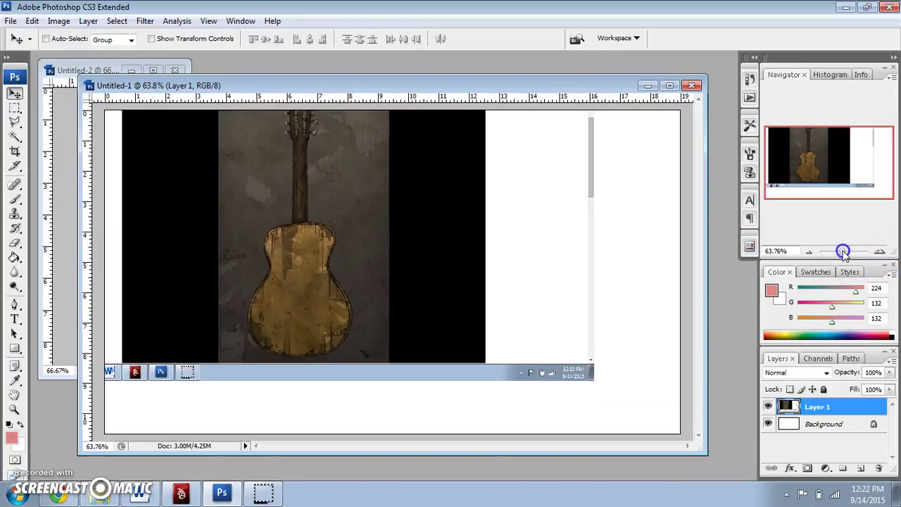
left_click_drag(410, 256, 432, 289)
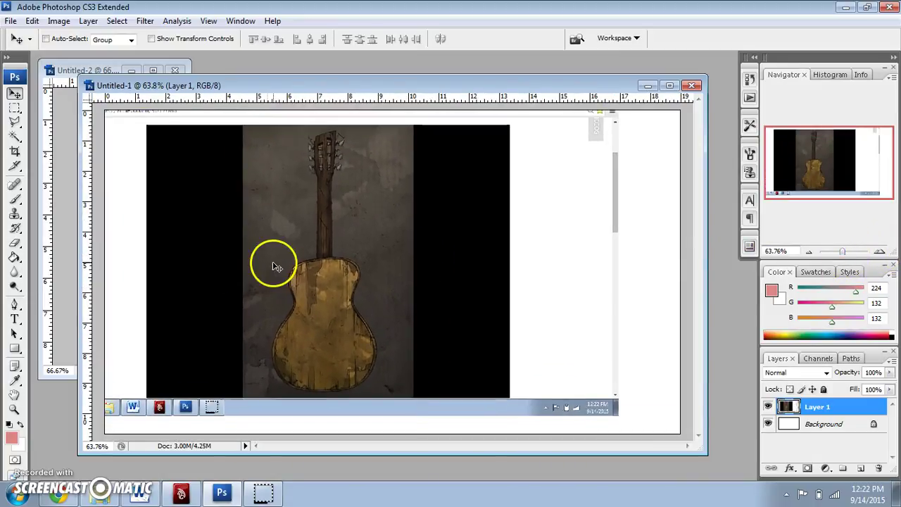
Select the brown guitar picture between the black bars with the Rectangular Marquee and cut it from Layer 1.
left_click(14, 108)
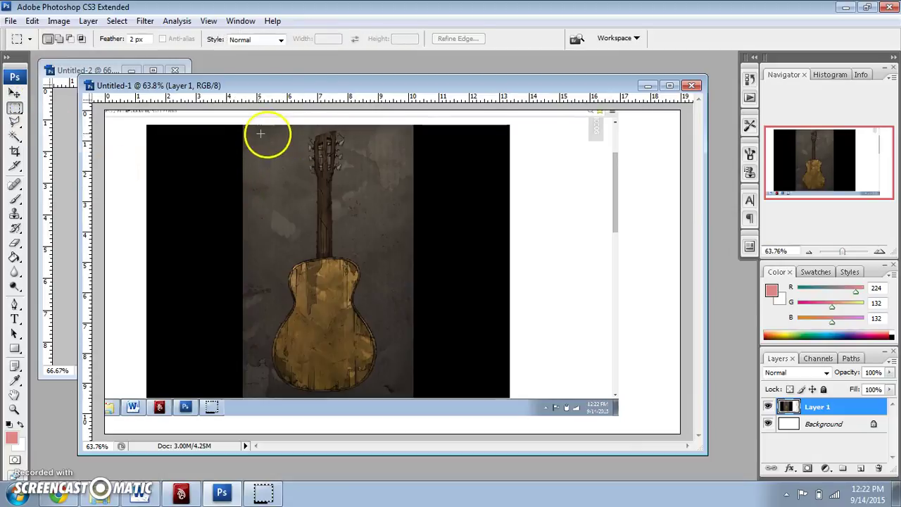
left_click_drag(254, 127, 413, 398)
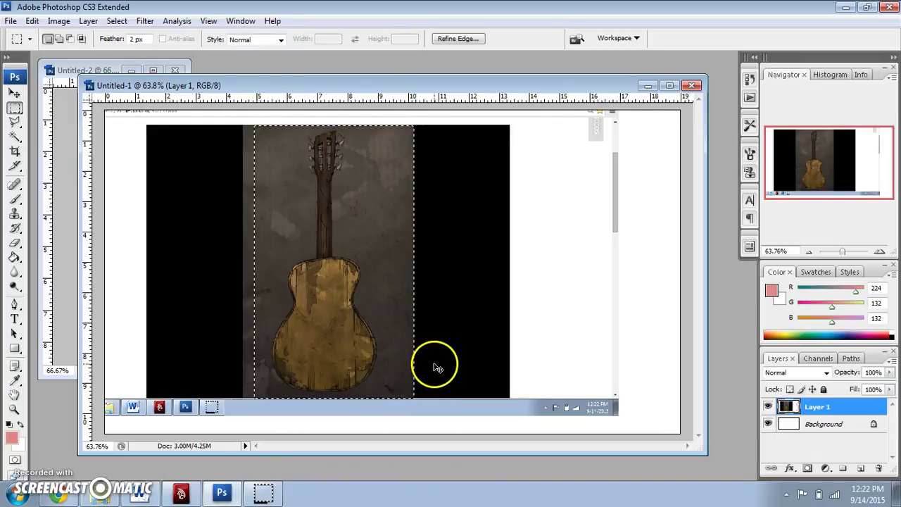
key("ctrl+x")
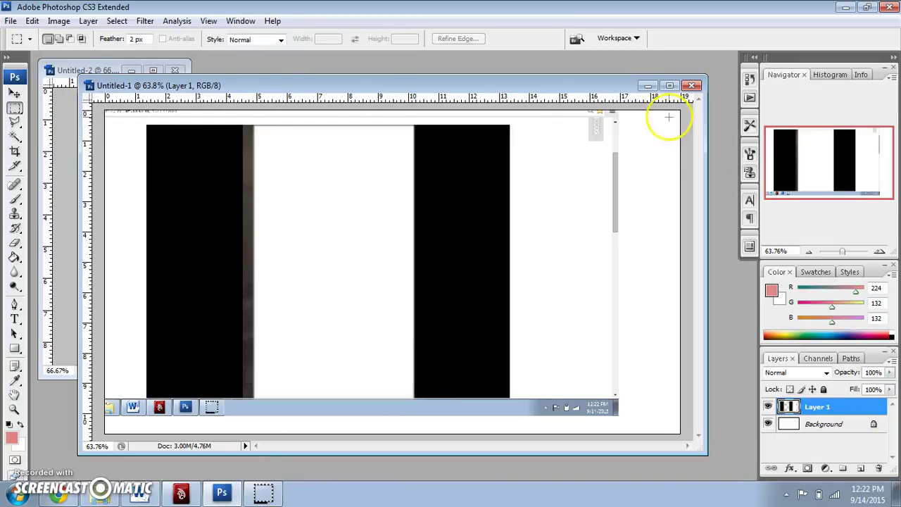
Create a clipboard-sized document of 390 by 659 pixels at 72 pixels/inch and paste the guitar back picture into it.
left_click(10, 21)
left_click(21, 34)
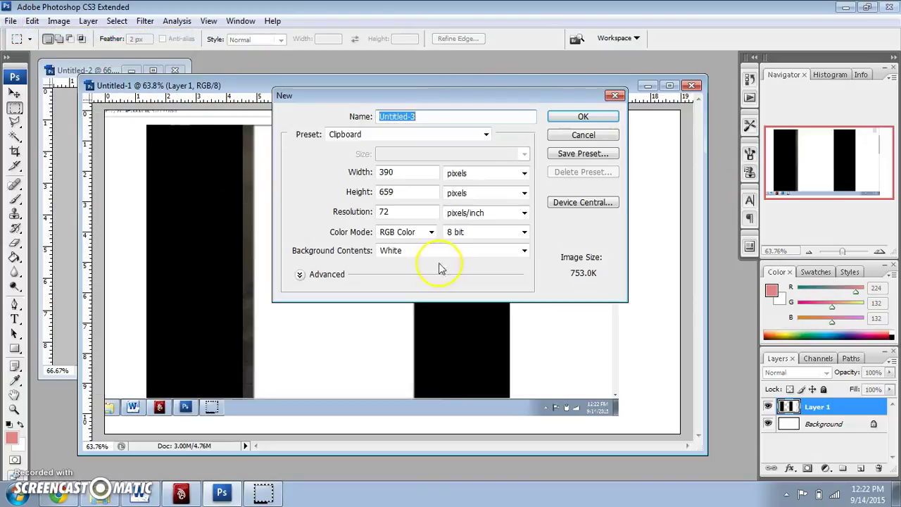
left_click(576, 117)
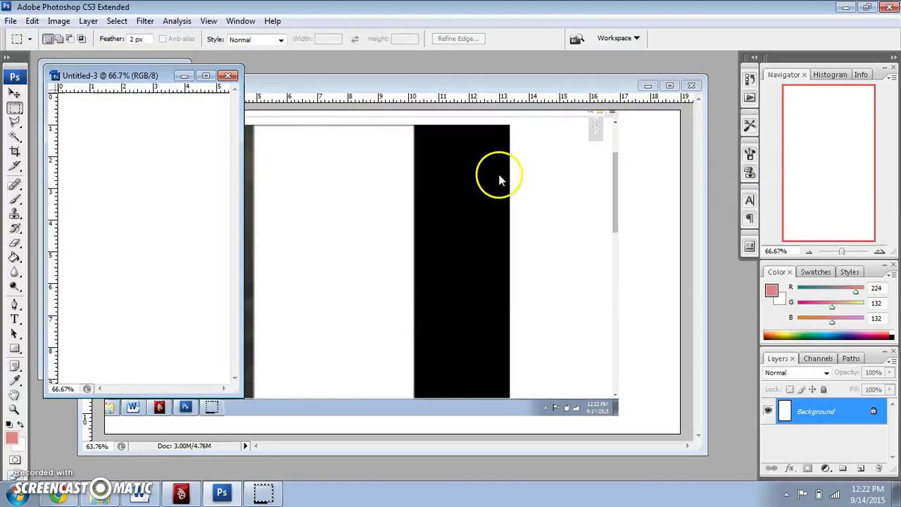
key("ctrl+v")
Arrange the document windows so Untitled-3 sits beside Untitled-2, with Untitled-1 moved clear of both.
left_click_drag(135, 76, 148, 155)
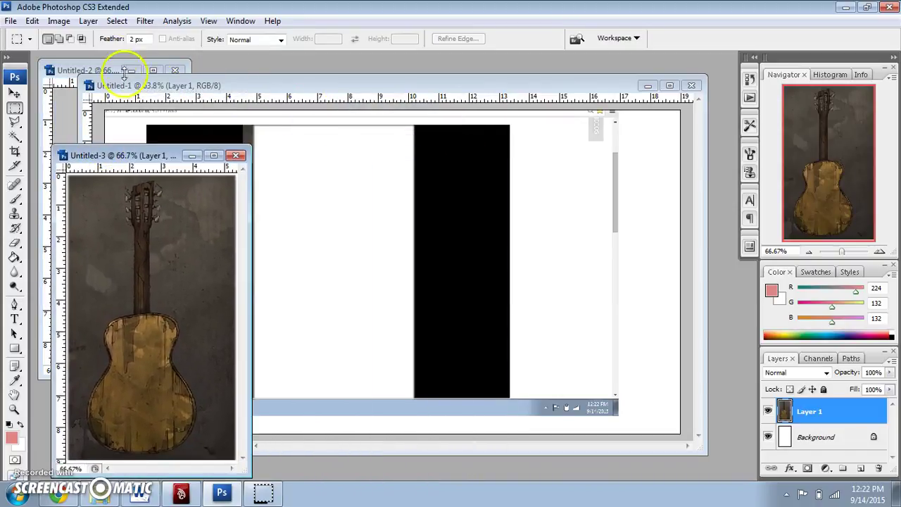
left_click_drag(169, 85, 528, 156)
left_click_drag(129, 161, 275, 68)
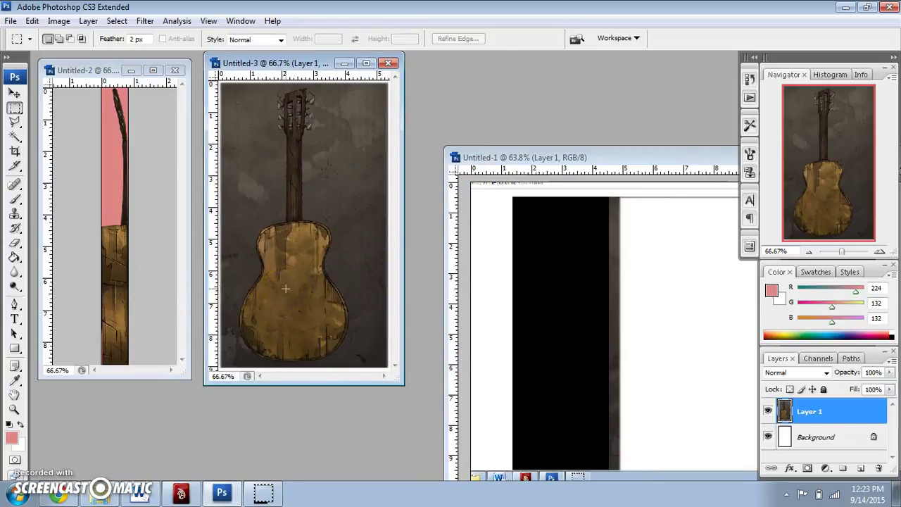
Switch to the browser, advance the guitar video to the frame with strings and scratched lettering, and capture the screen.
left_click(67, 496)
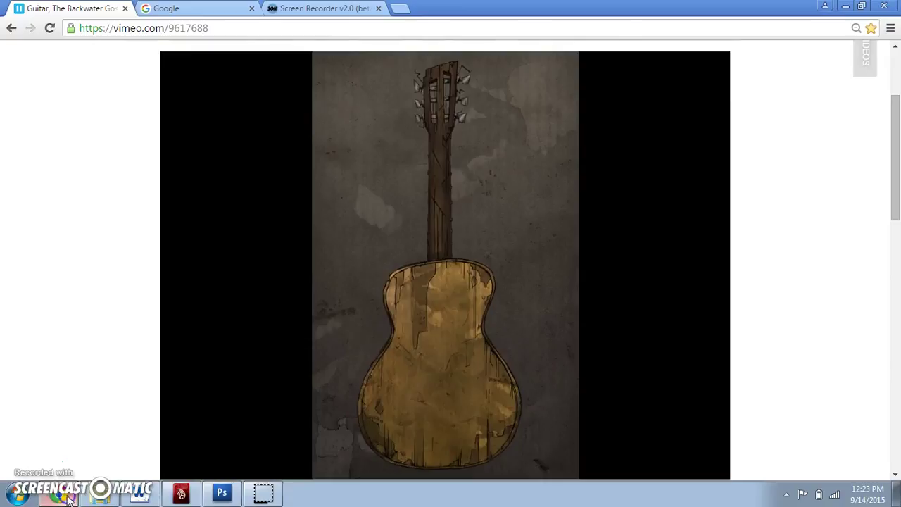
left_click(527, 332)
left_click_drag(410, 467, 644, 469)
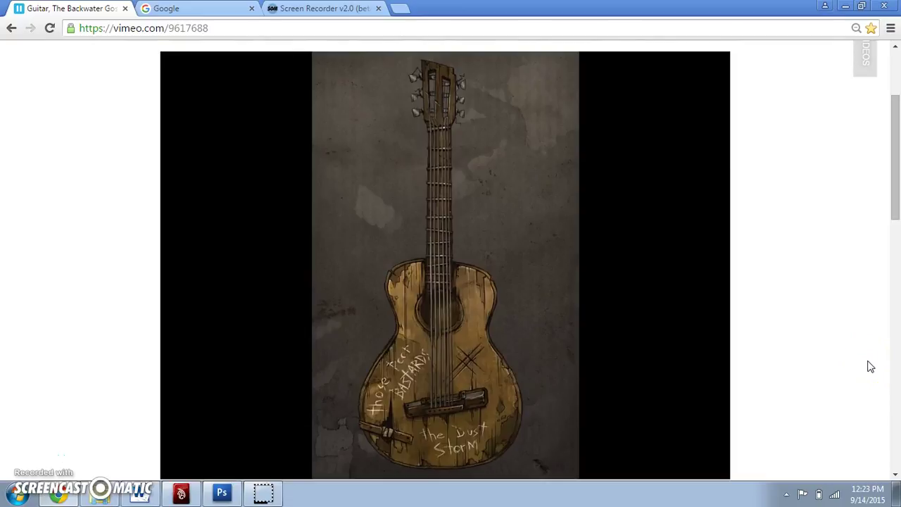
Switch to Photoshop, paste the finished-guitar capture into Untitled-1 as a new layer, and move its window so the guitar is fully visible.
left_click(253, 492)
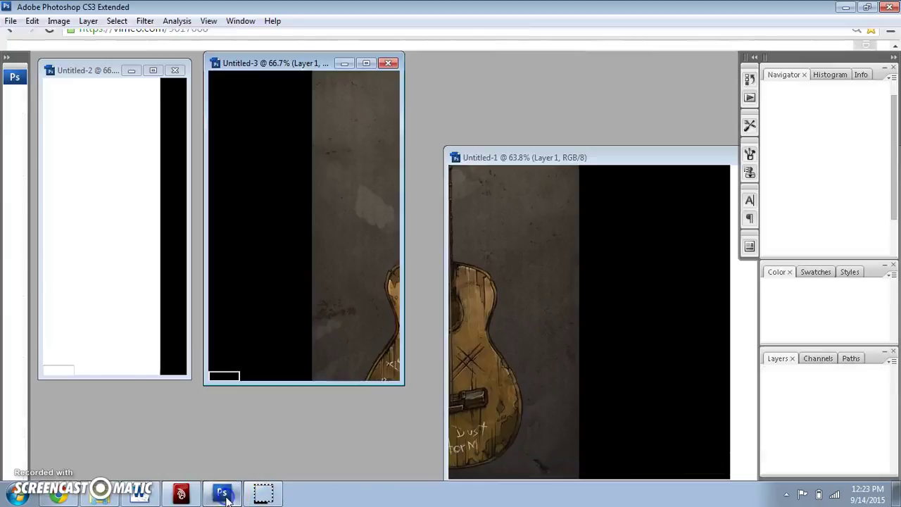
left_click_drag(664, 157, 486, 117)
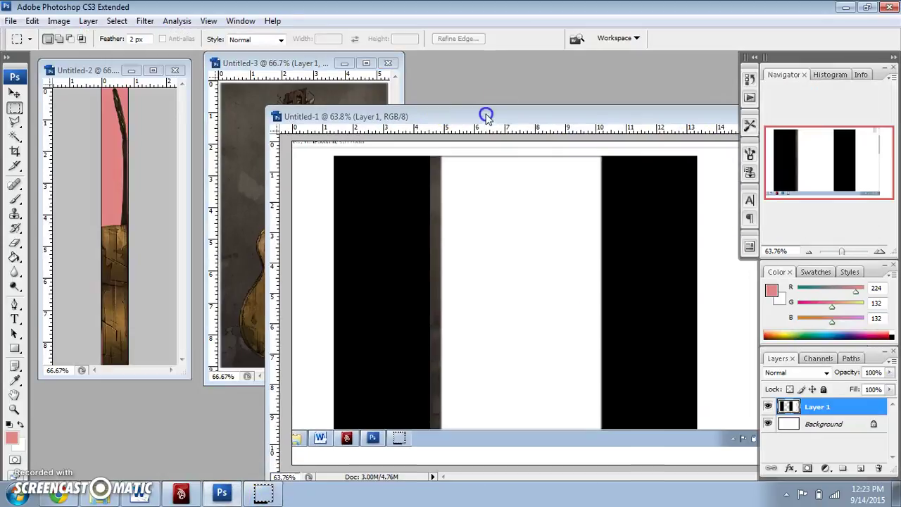
key("ctrl+v")
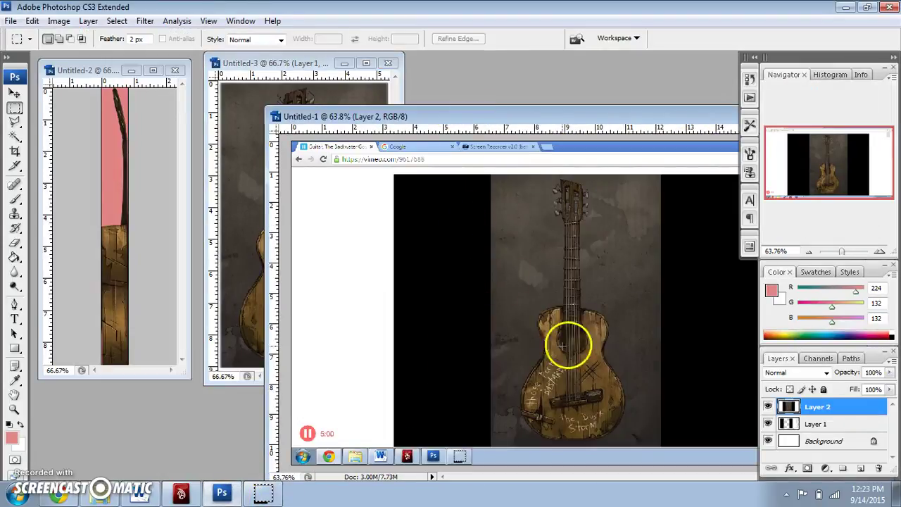
left_click_drag(593, 118, 494, 92)
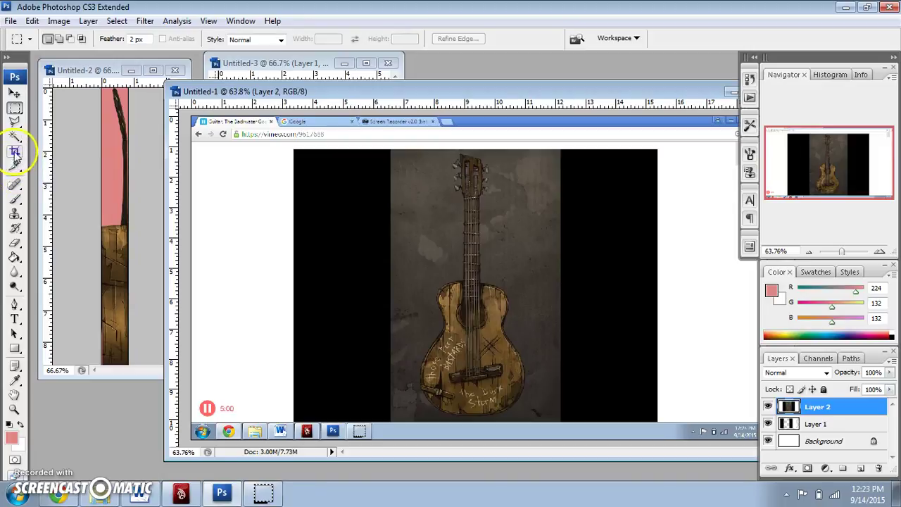
left_click(14, 124)
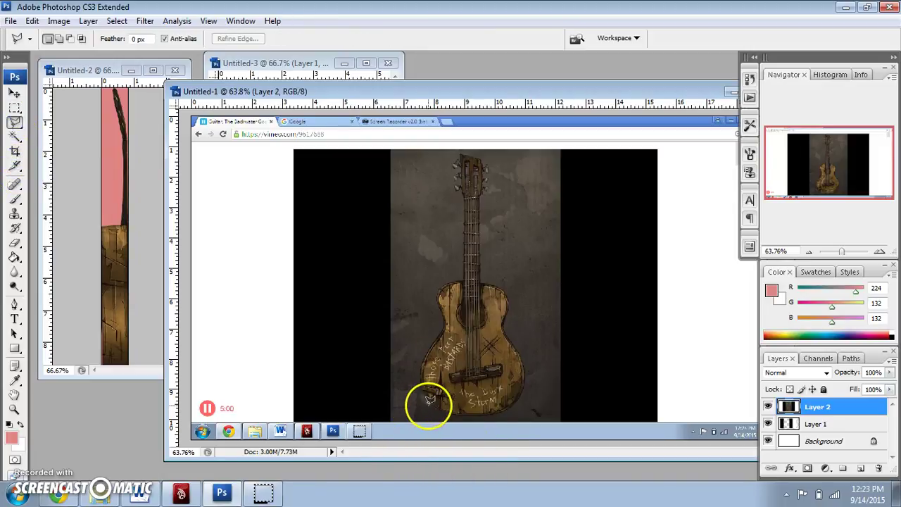
left_click_drag(431, 398, 429, 400)
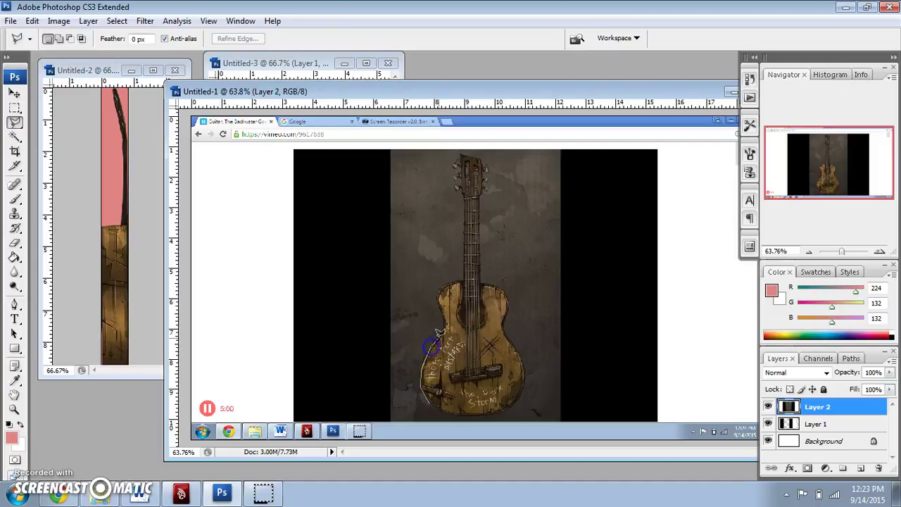
mouse_move(449, 325)
left_mouse_down()
mouse_move(448, 310)
mouse_move(443, 320)
left_mouse_up()
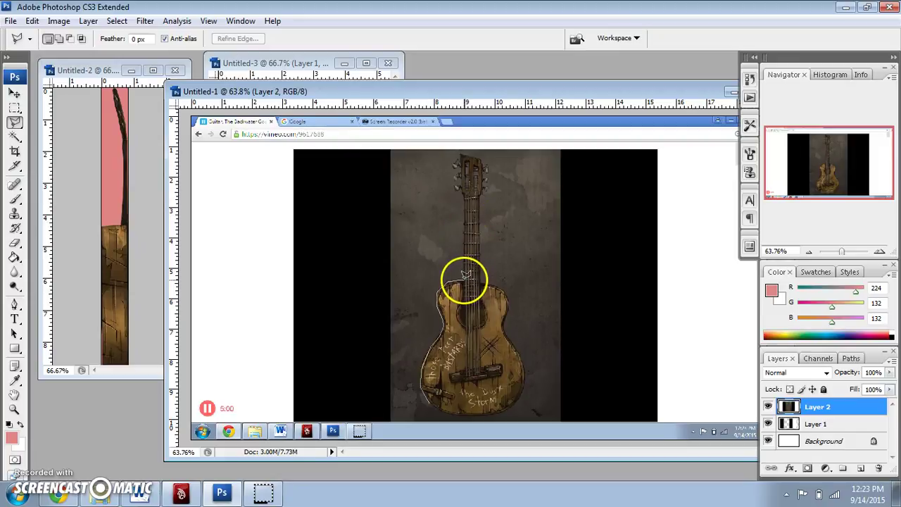
left_click(471, 193)
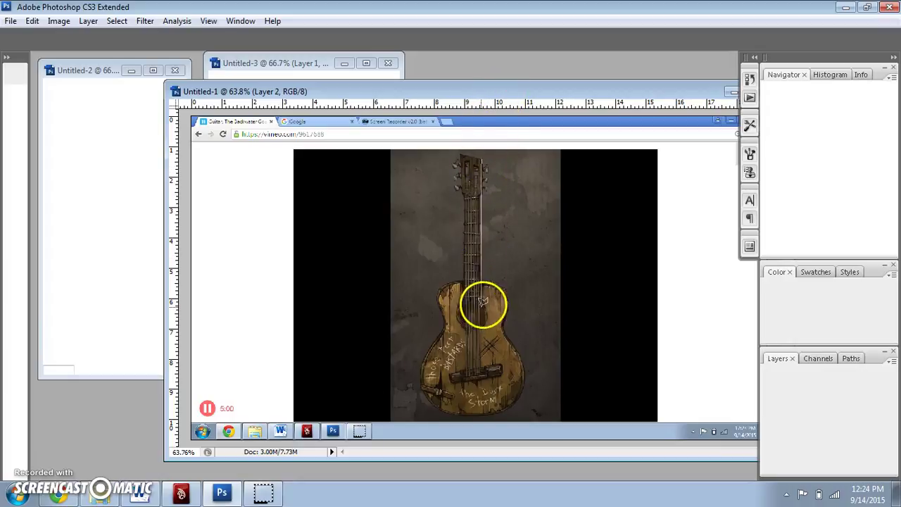
left_click(483, 278)
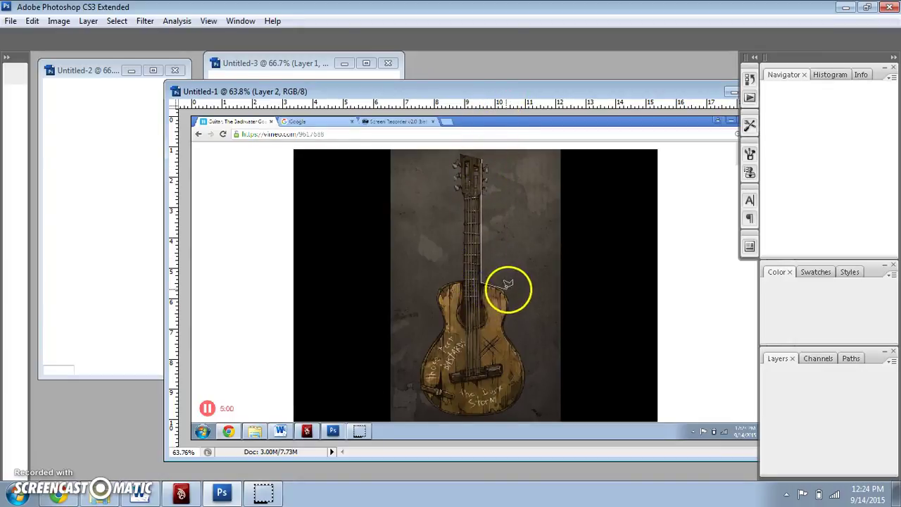
left_click(492, 285)
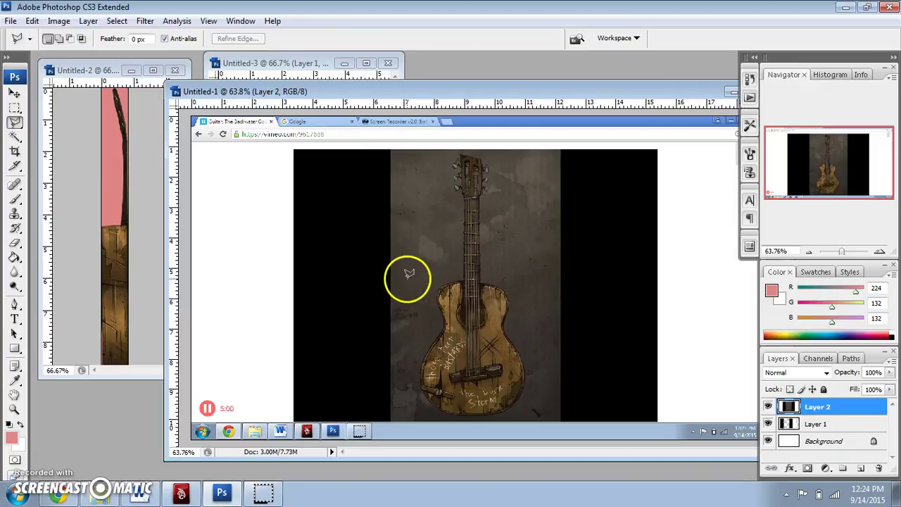
Trace the outline of the finished guitar with the Magnetic Lasso tool, using an edge contrast of 4%.
left_click(14, 135)
left_click(13, 123)
left_click(77, 147)
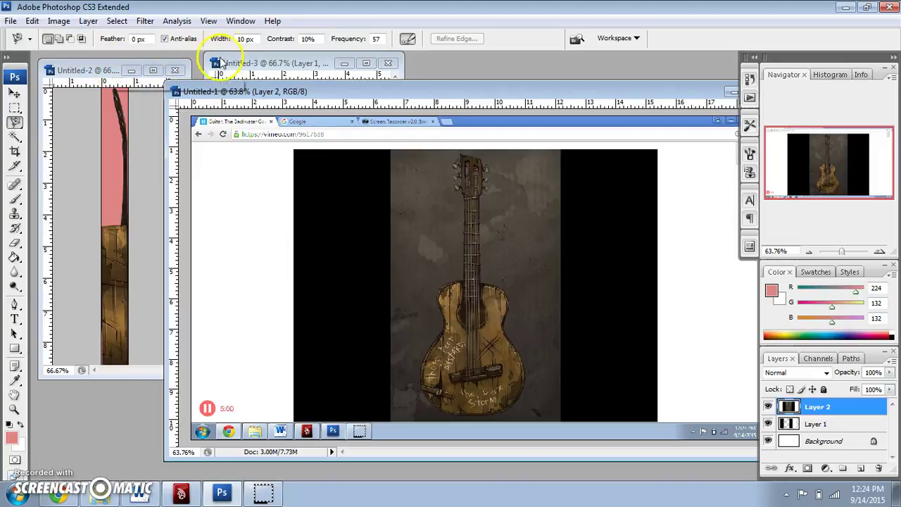
left_click(288, 41)
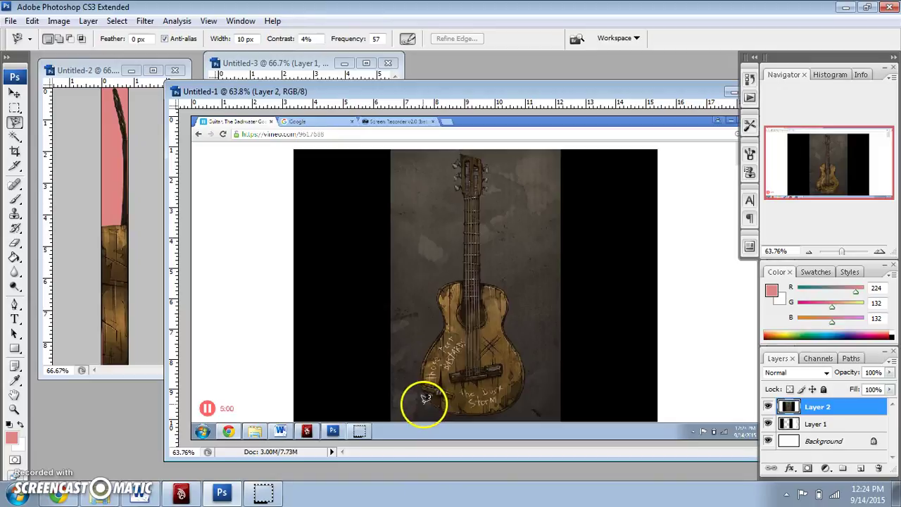
left_click(420, 389)
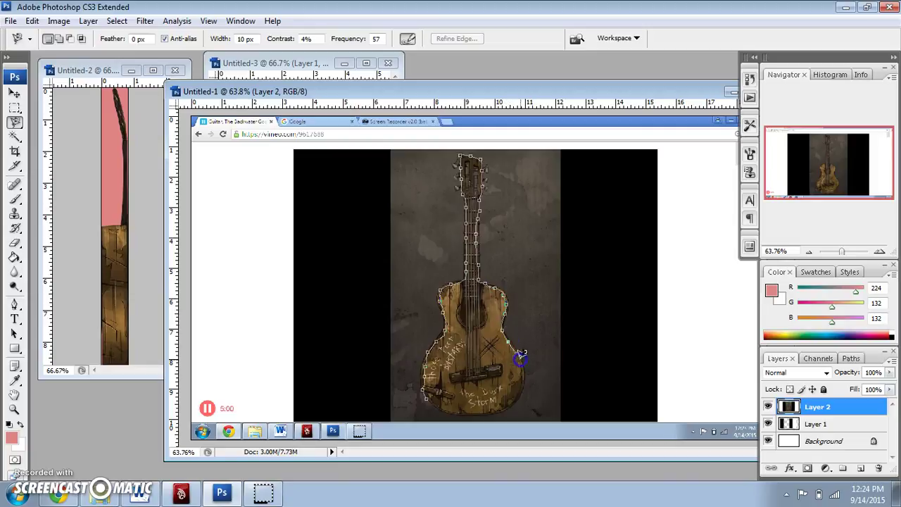
left_click(429, 396)
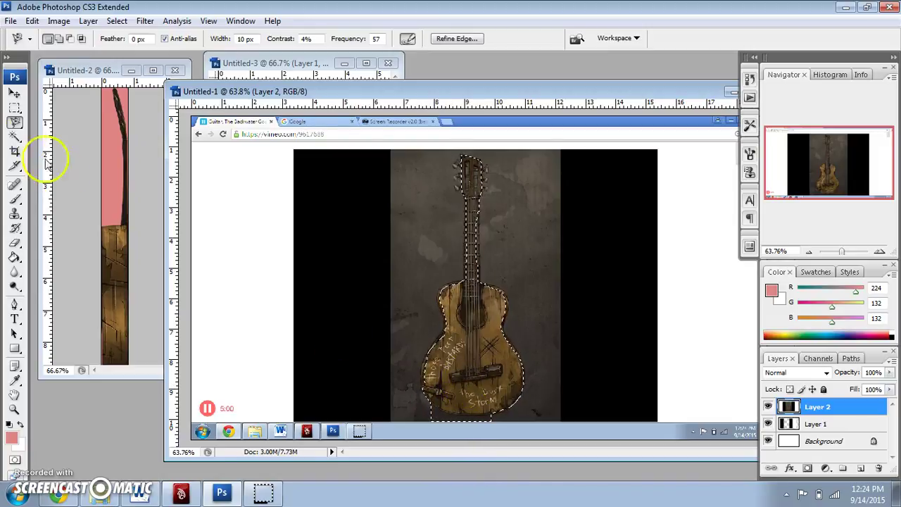
Extend the guitar selection with the Rectangular Marquee tool to include the missed neck, bottom and lower-left body edges.
left_click(15, 107)
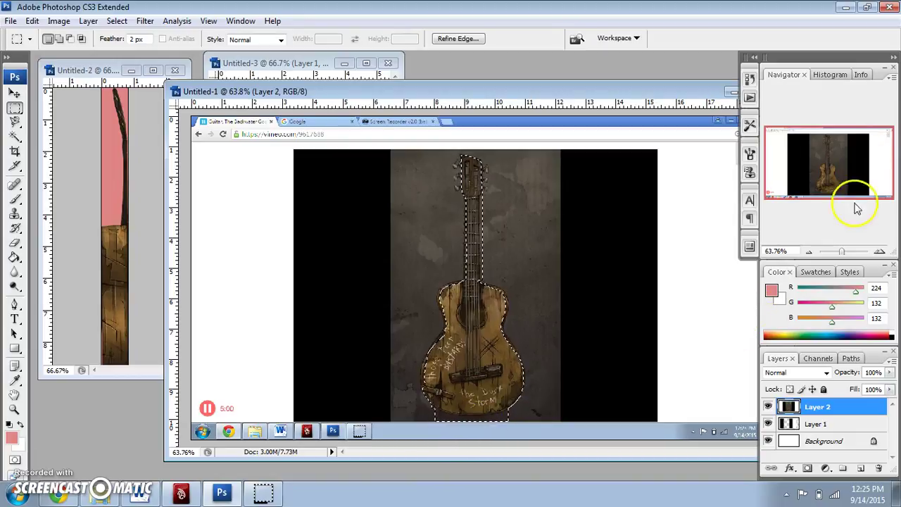
left_click_drag(842, 251, 847, 252)
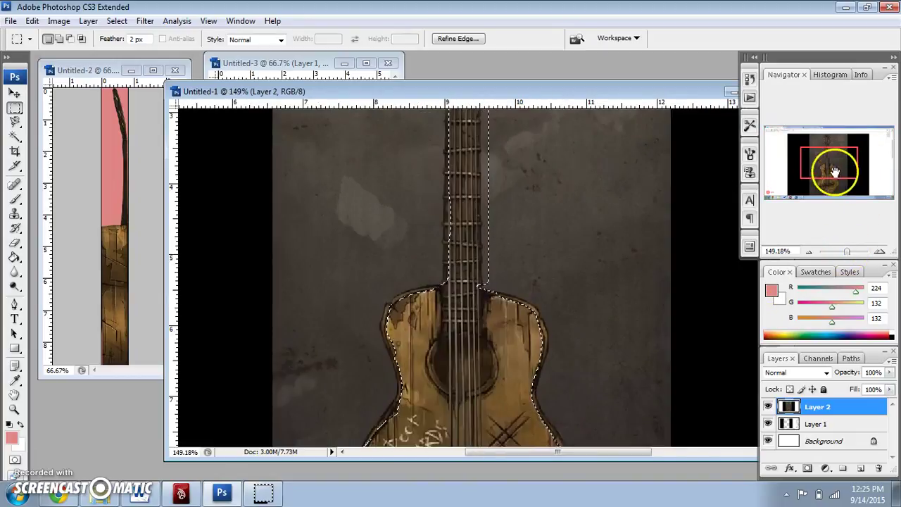
left_click_drag(826, 165, 836, 211)
left_click_drag(349, 431, 406, 431)
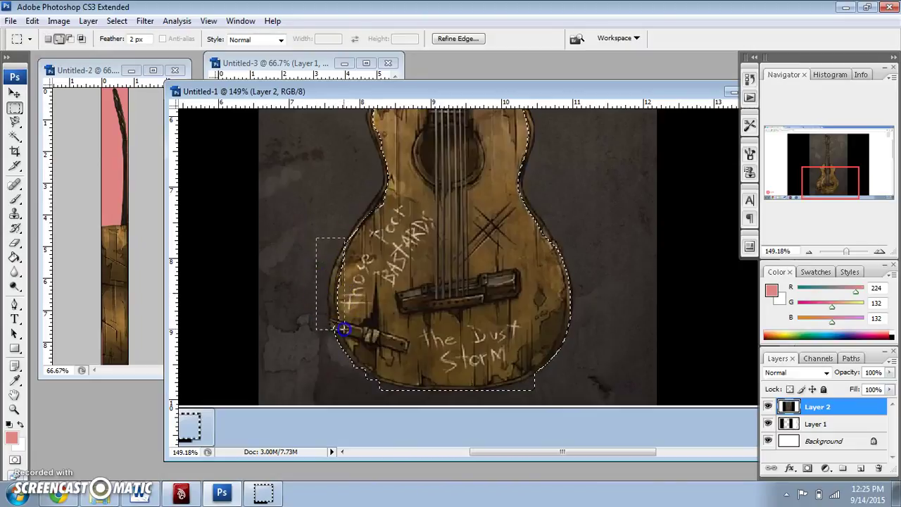
left_click(311, 224)
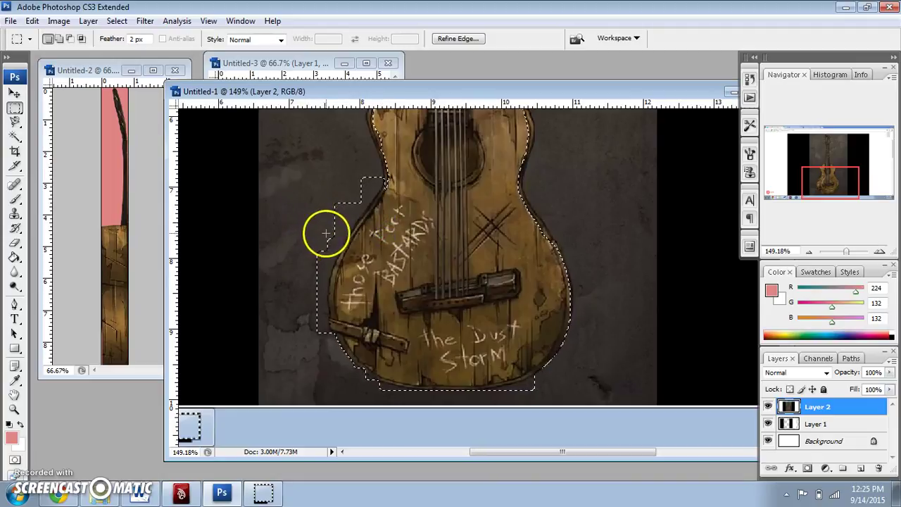
Trim the excess background from the selection along the lower-left and bottom edges of the guitar body with the Lasso tool.
left_click(13, 121)
left_click(71, 123)
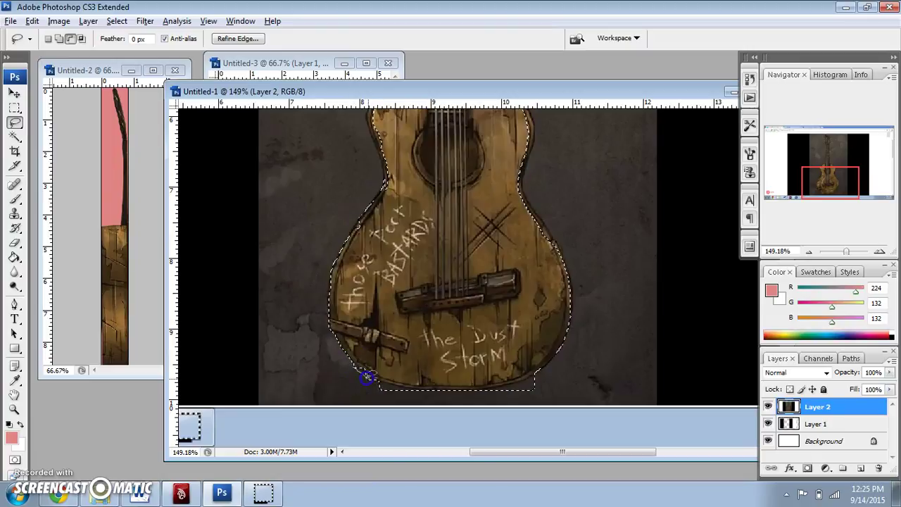
mouse_move(351, 366)
left_mouse_down()
mouse_move(389, 381)
mouse_move(375, 379)
mouse_move(375, 393)
mouse_move(408, 395)
mouse_move(403, 386)
mouse_move(488, 395)
mouse_move(541, 376)
mouse_move(524, 393)
mouse_move(496, 392)
left_mouse_up()
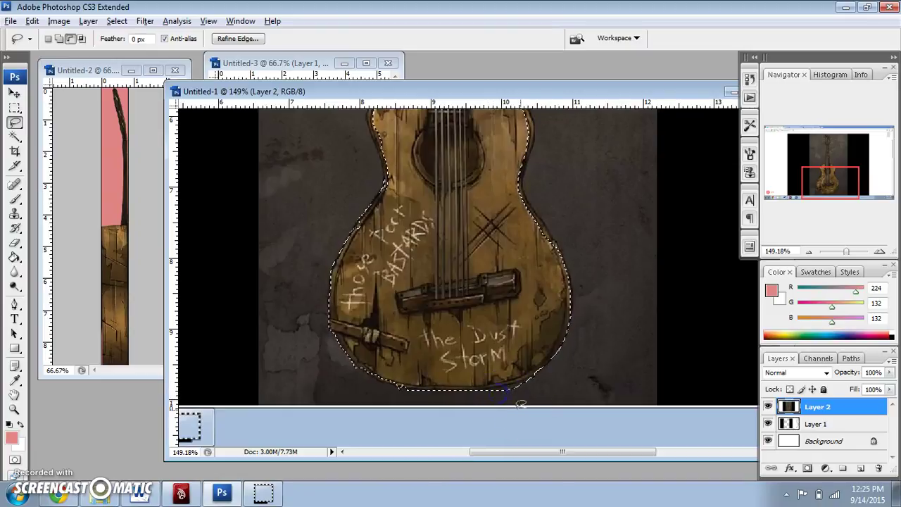
Add the missing right edge of the guitar's waist and upper body to the selection with the Polygonal Lasso tool.
left_click(16, 121)
left_click(80, 146)
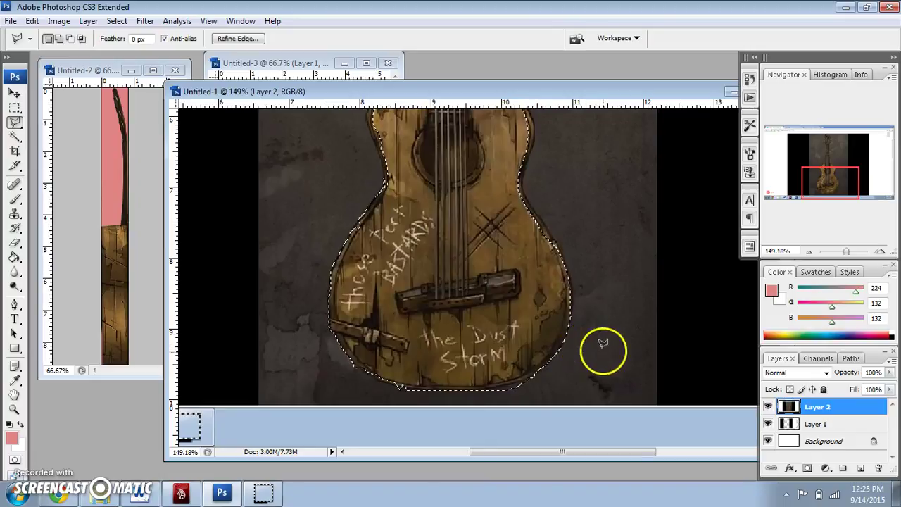
scroll(614, 243, "up", 3)
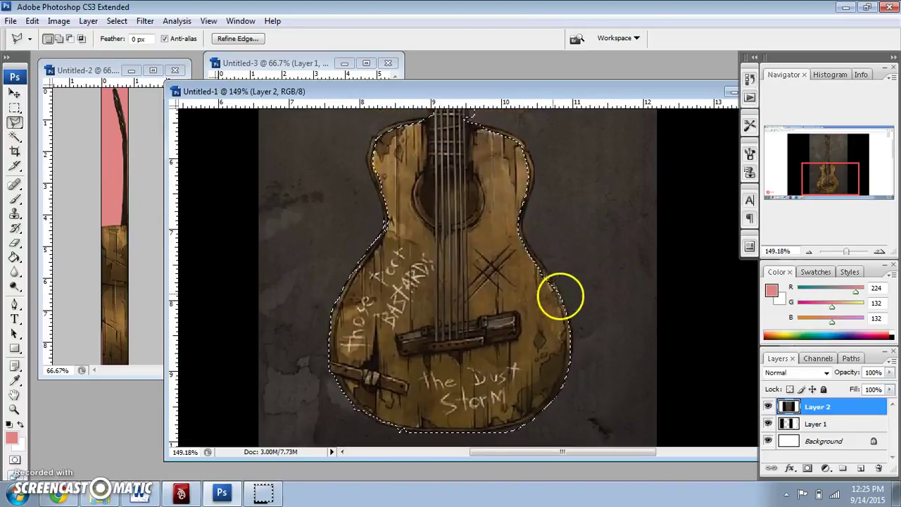
key("shift")
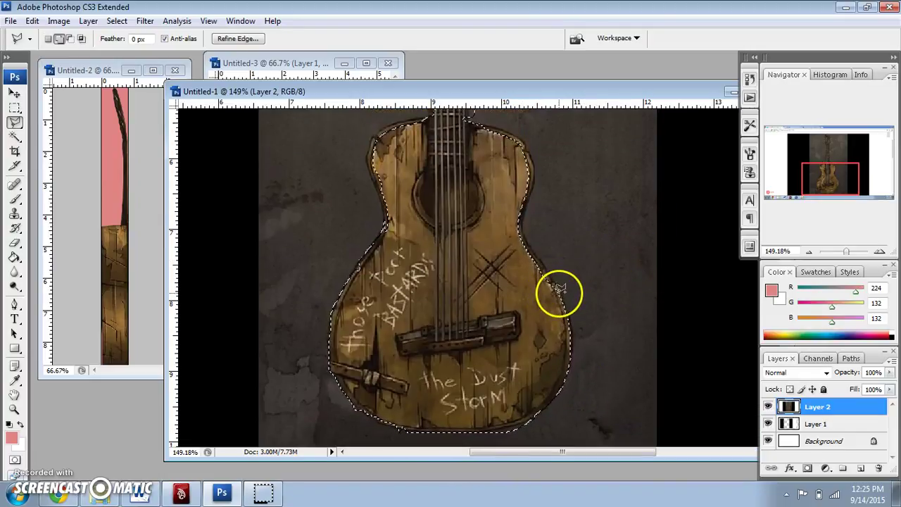
left_click(561, 293)
left_click_drag(555, 270, 542, 278)
double_click(543, 277)
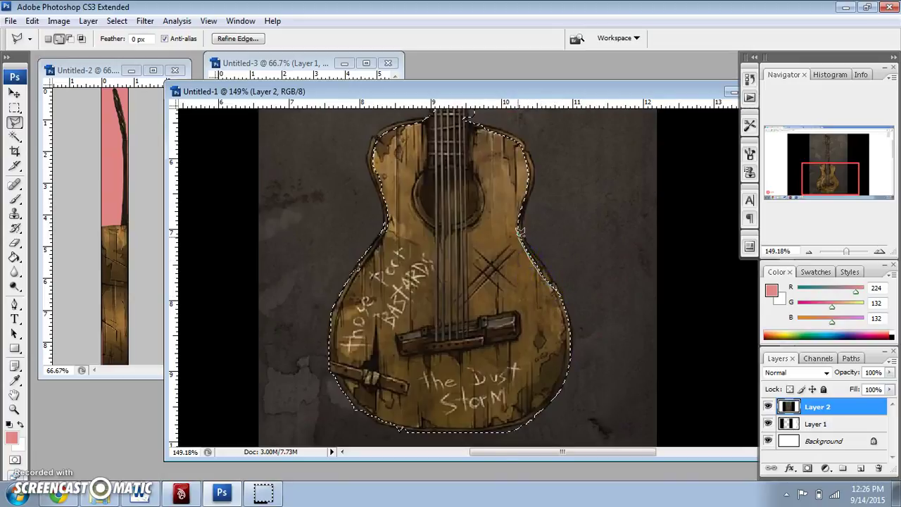
left_click(527, 157)
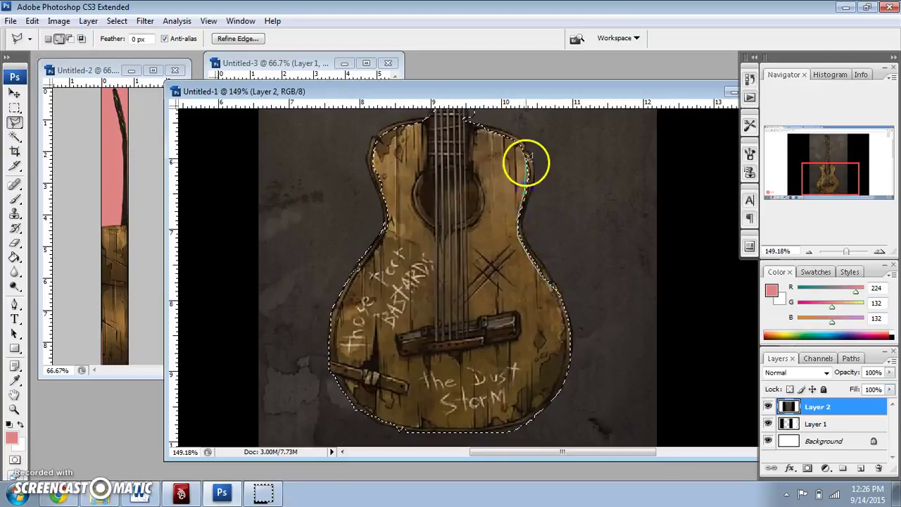
left_click(495, 140)
left_click(482, 134)
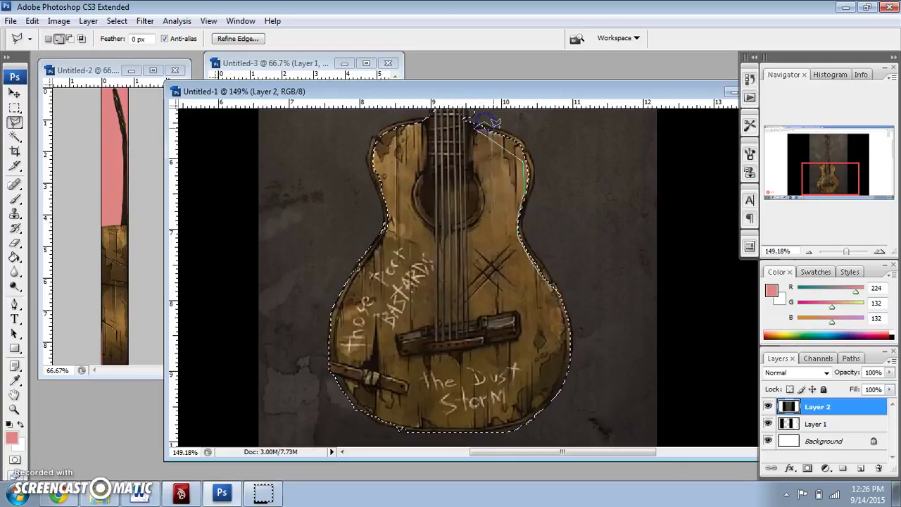
left_click(536, 164)
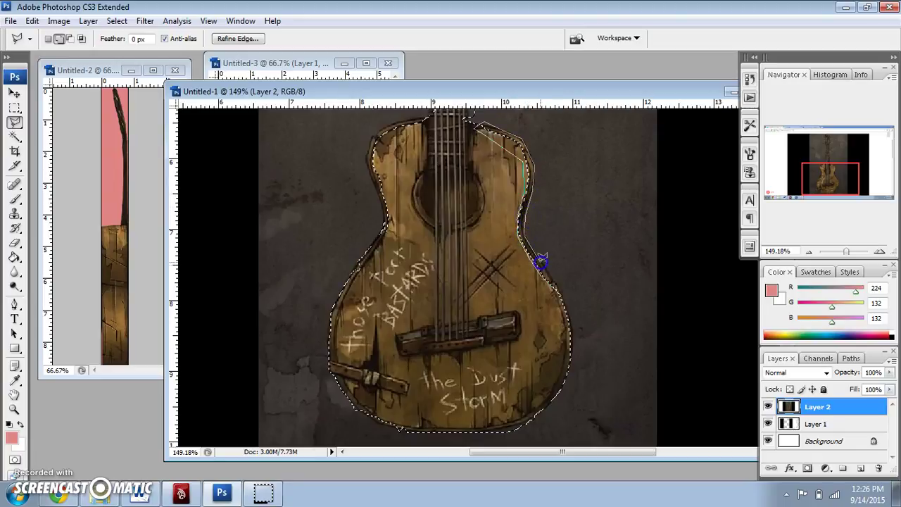
double_click(558, 286)
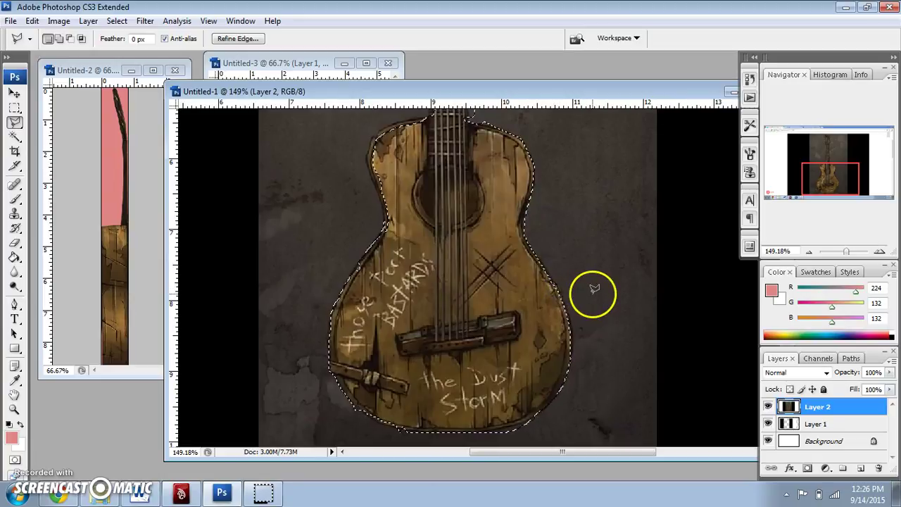
Add the missing left edge of the guitar's upper body and waist to the selection with the Polygonal Lasso tool.
scroll(501, 289, "up", 3)
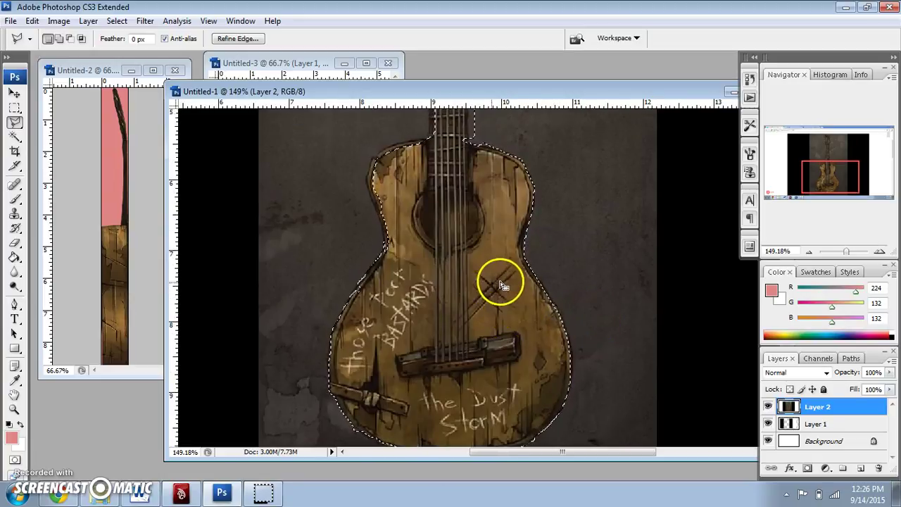
key("shift")
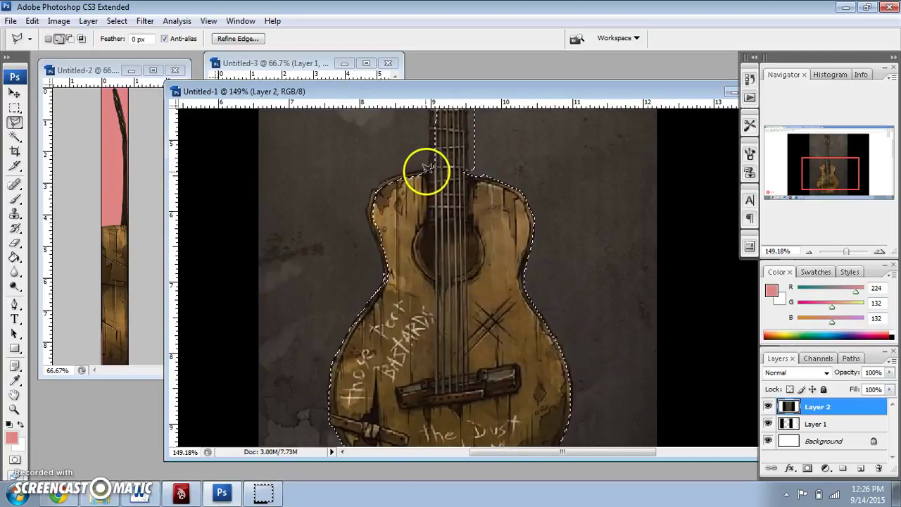
left_click(424, 170)
left_click(392, 191)
left_click(380, 206)
left_click(388, 273)
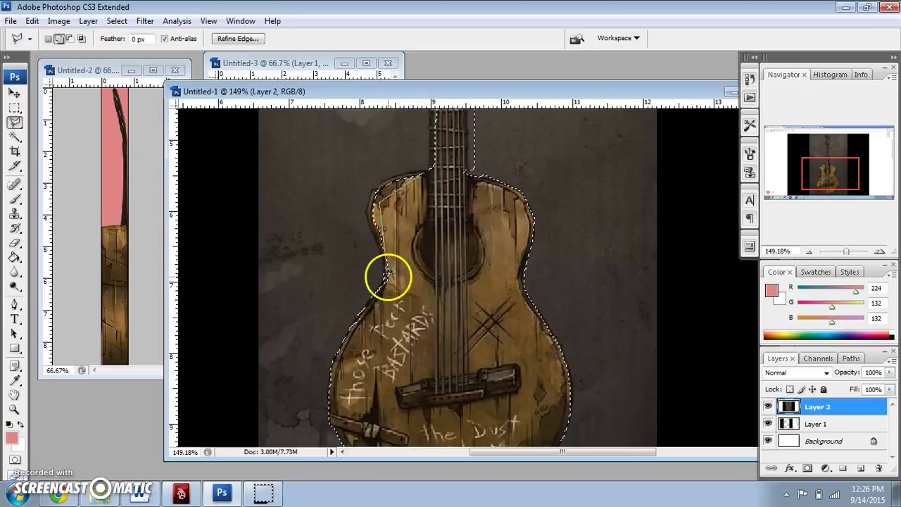
left_click(342, 386)
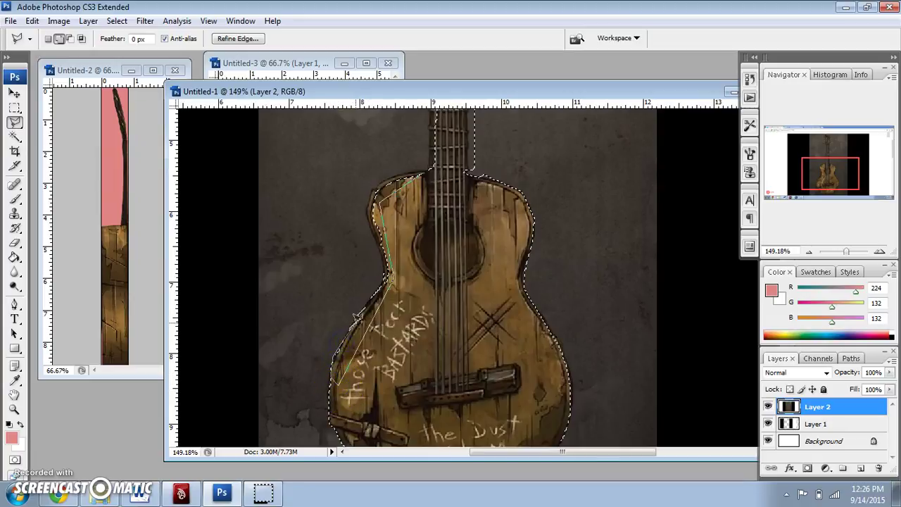
left_click(384, 278)
left_click(373, 238)
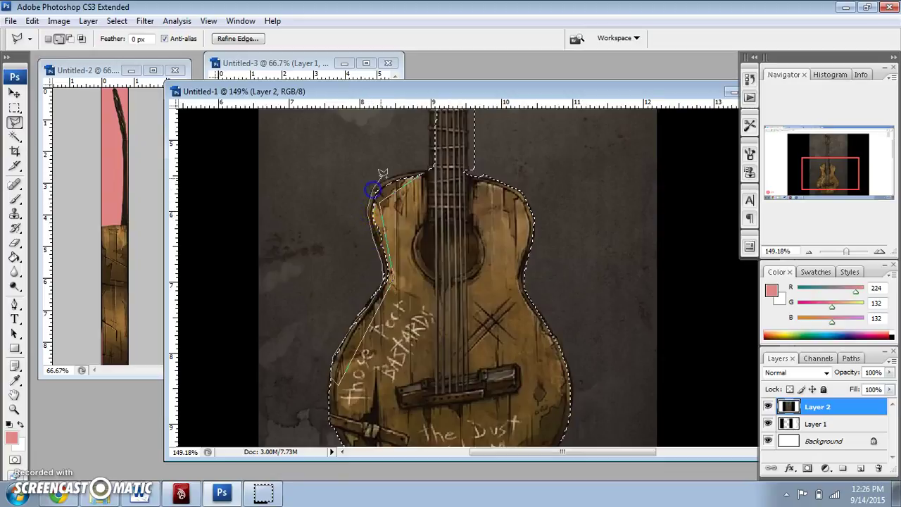
left_click(427, 169)
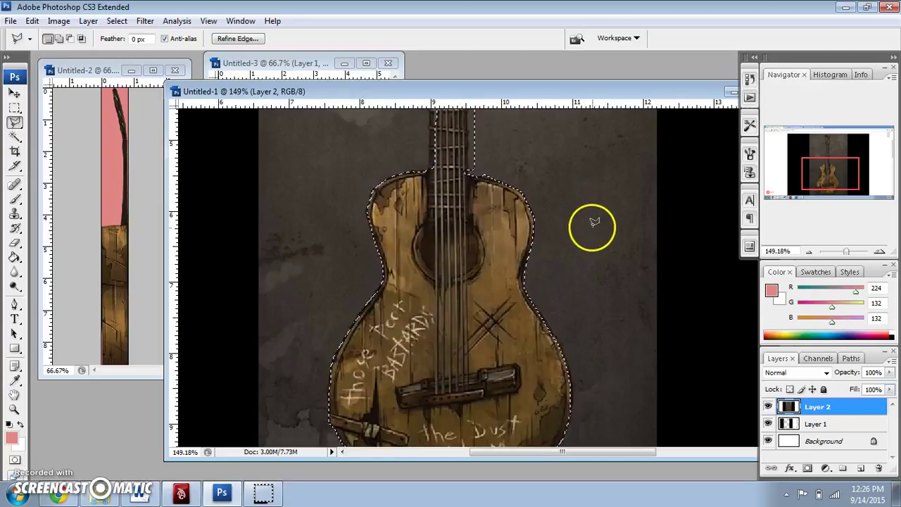
Add the left edge of the guitar neck, from the body up to the headstock, to the selection.
left_click_drag(842, 186, 841, 154)
left_click(432, 380, "alt")
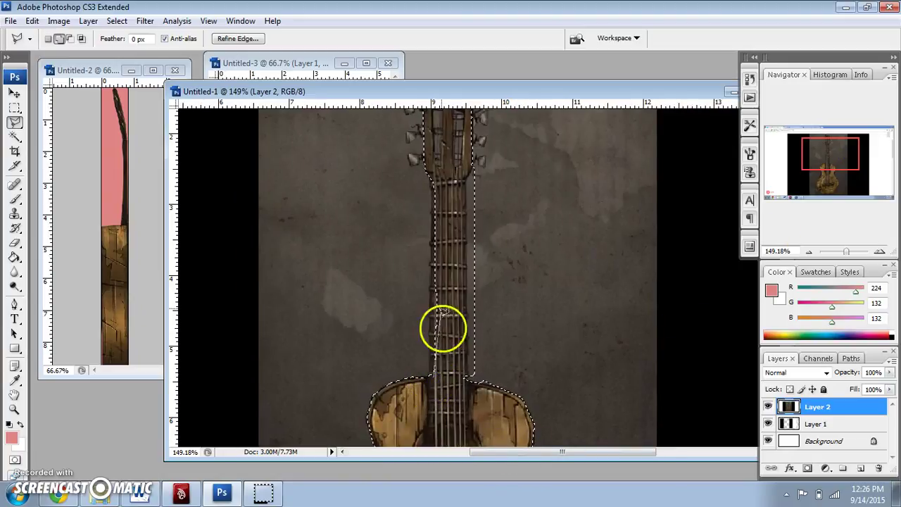
left_click(436, 184)
left_click(427, 185)
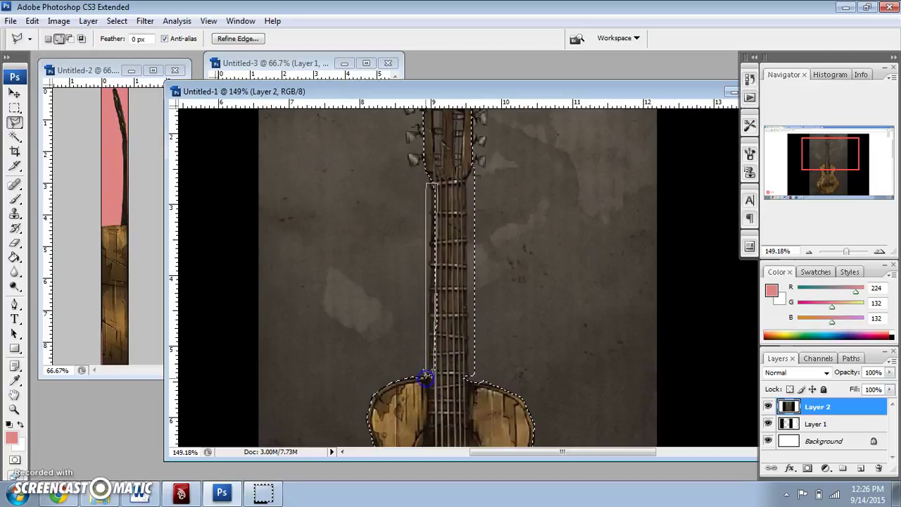
left_click(433, 376)
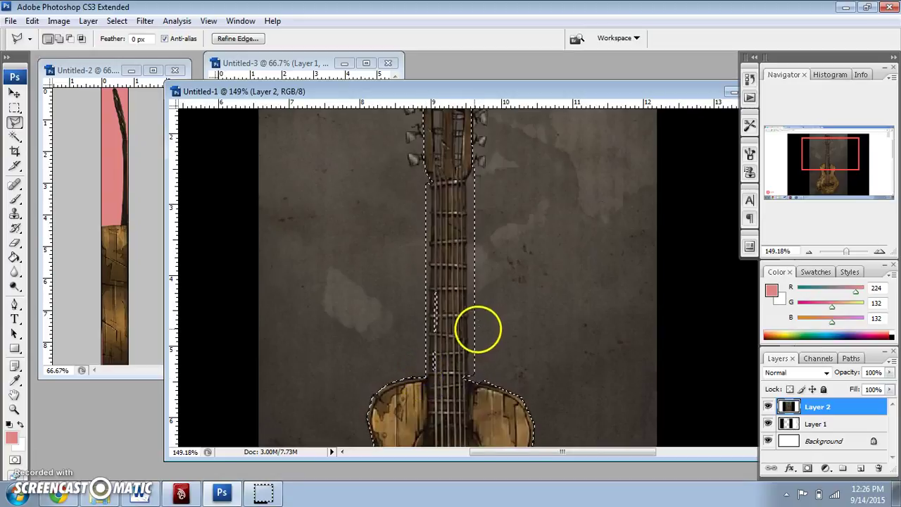
Fill the leftover unselected gaps inside the lower neck by adding them to the selection with the Lasso tool.
left_click(16, 121)
left_click(62, 122)
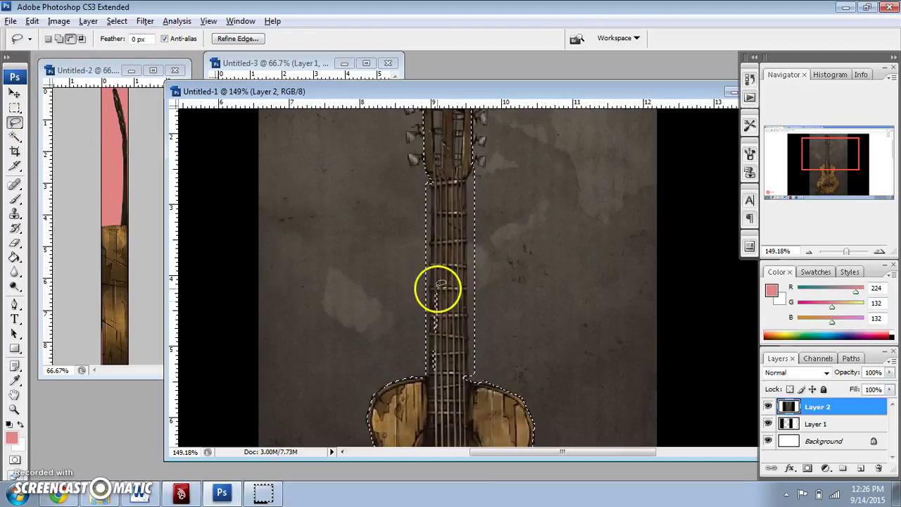
left_click_drag(434, 301, 441, 292)
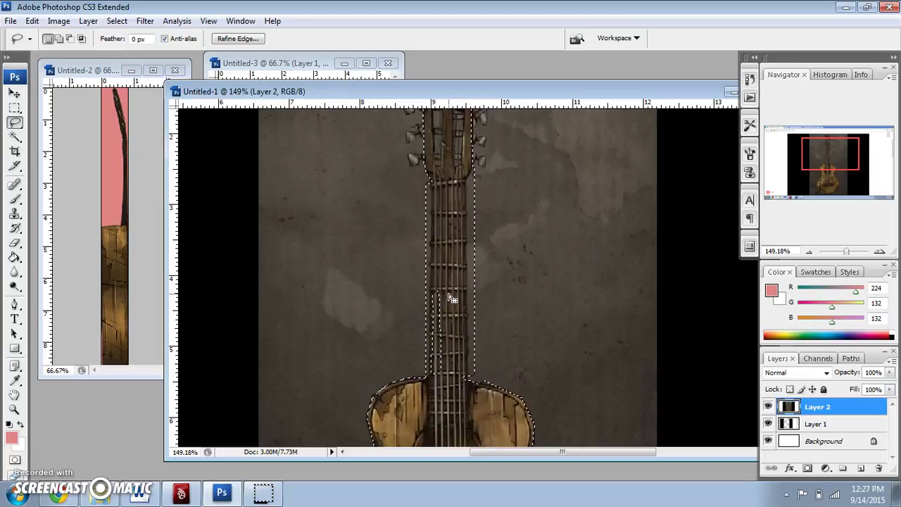
left_click_drag(452, 301, 442, 369)
mouse_move(452, 294)
left_mouse_down()
mouse_move(447, 322)
mouse_move(432, 333)
mouse_move(439, 306)
mouse_move(440, 330)
mouse_move(440, 307)
left_mouse_up()
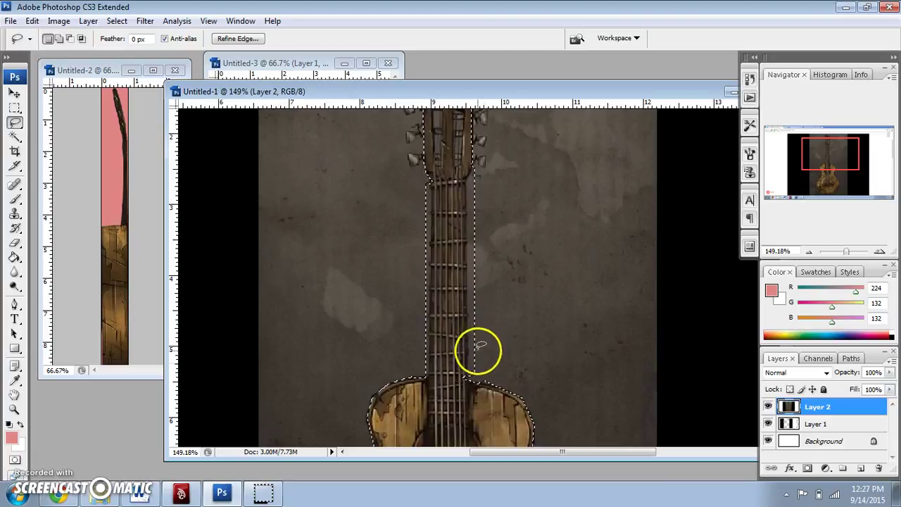
Subtract the background strip along the right side of the neck with the Polygonal Lasso tool and undo the accidental extra selection.
left_click(14, 122)
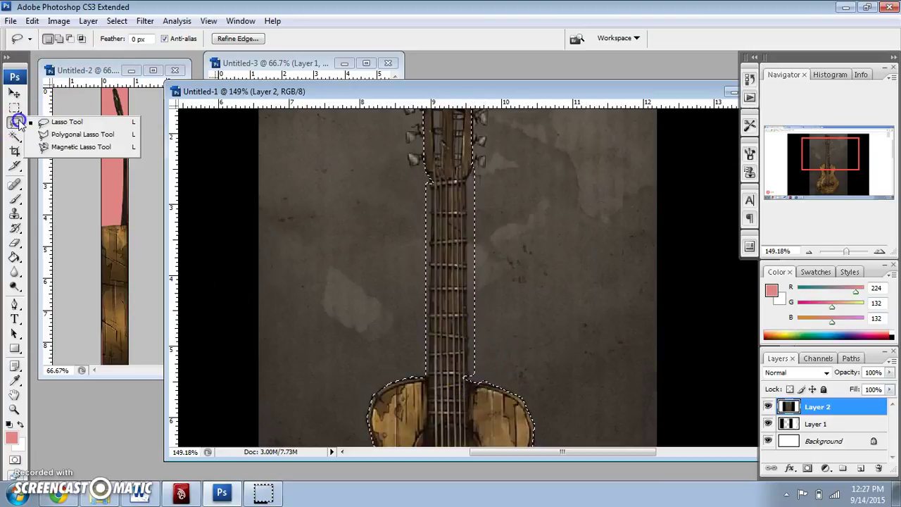
left_click(63, 134)
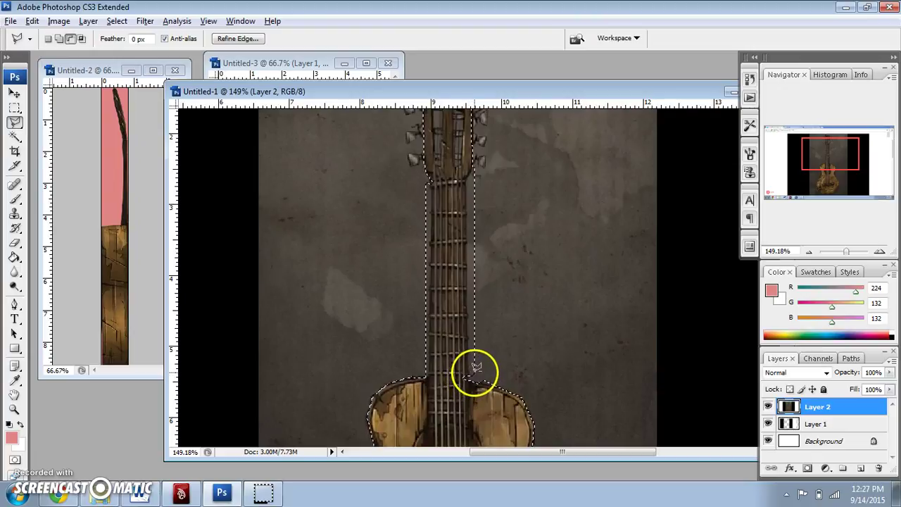
left_click(476, 372)
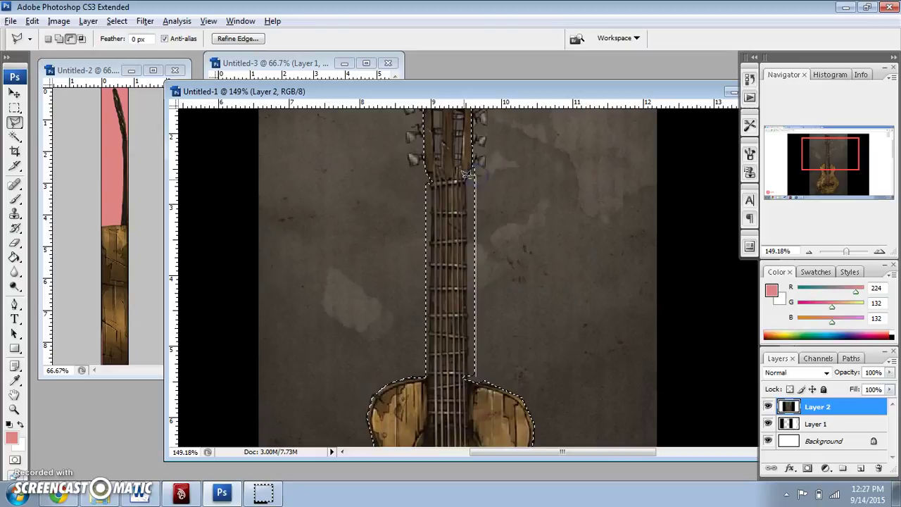
left_click(475, 373)
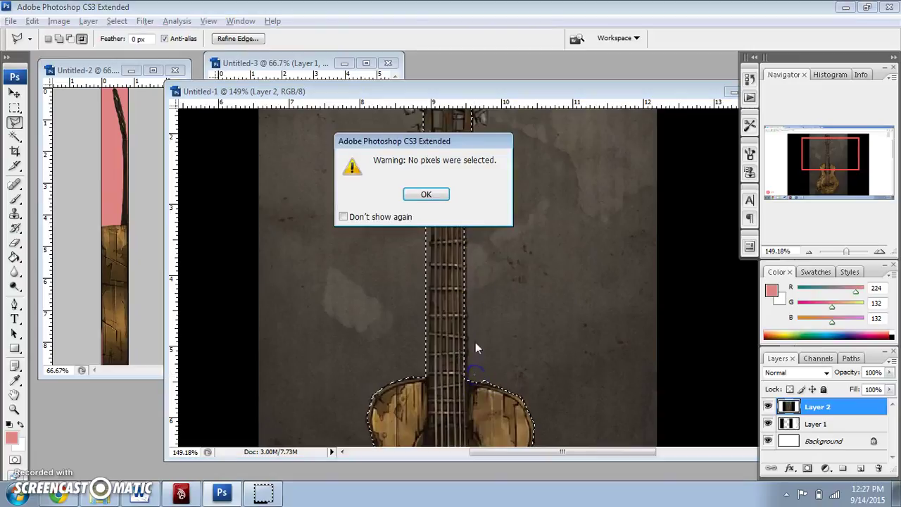
left_click(430, 195)
key("ctrl+z")
scroll(547, 237, "up", 2)
left_click_drag(830, 150, 835, 196)
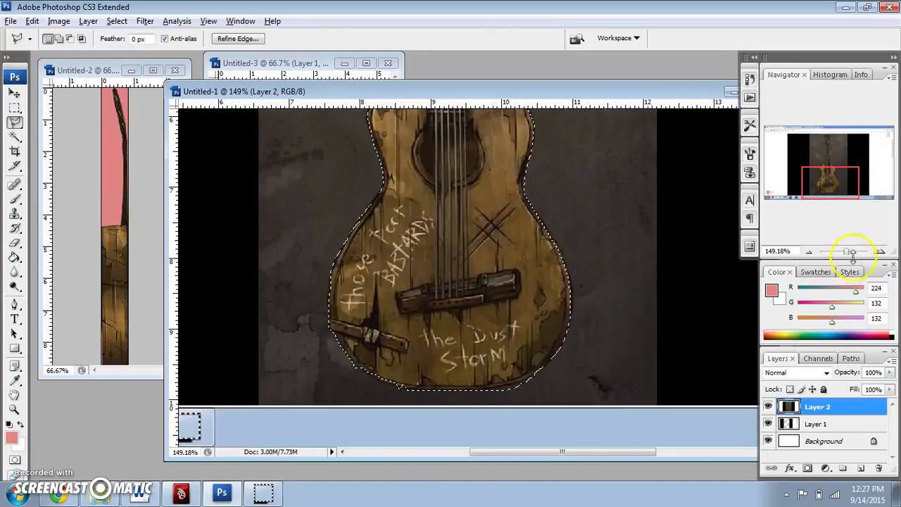
Cut the selected guitar out of the captured frame and paste it into a new document sized to the clipboard.
left_click_drag(847, 251, 845, 253)
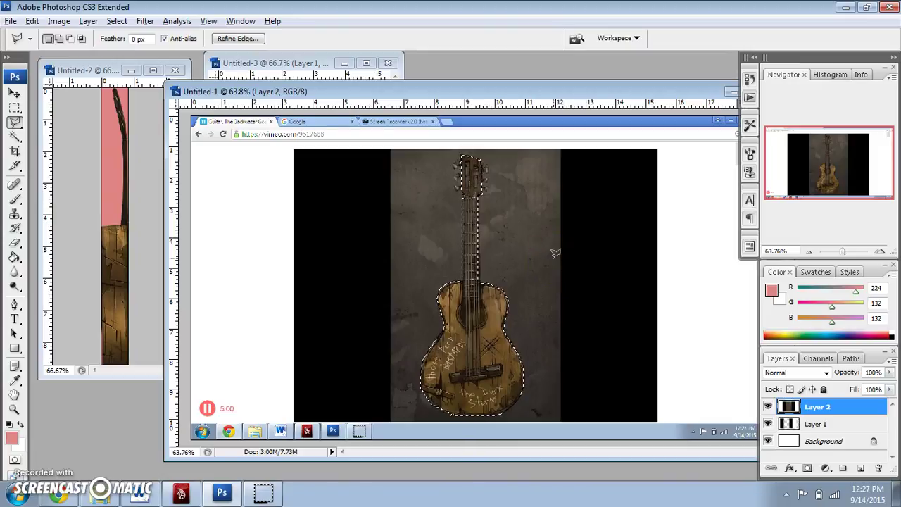
key("ctrl+x")
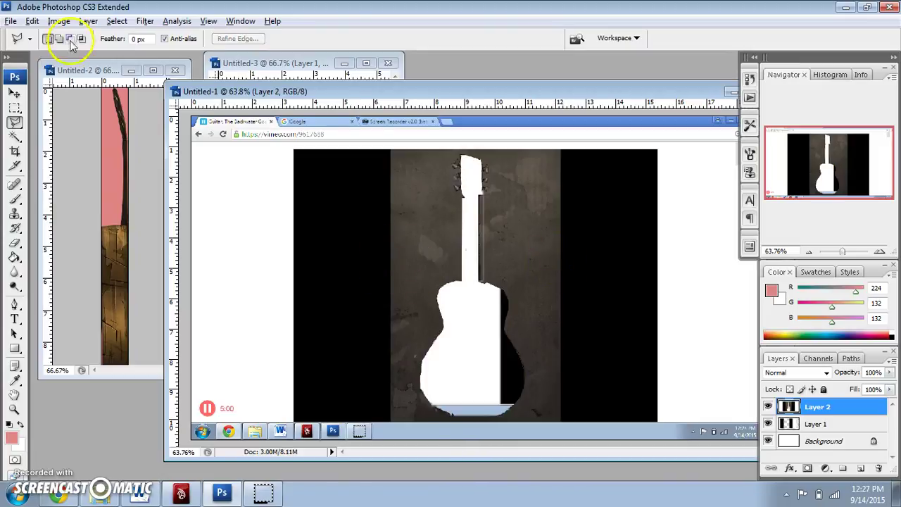
left_click(31, 21)
mouse_move(11, 21)
left_click(21, 35)
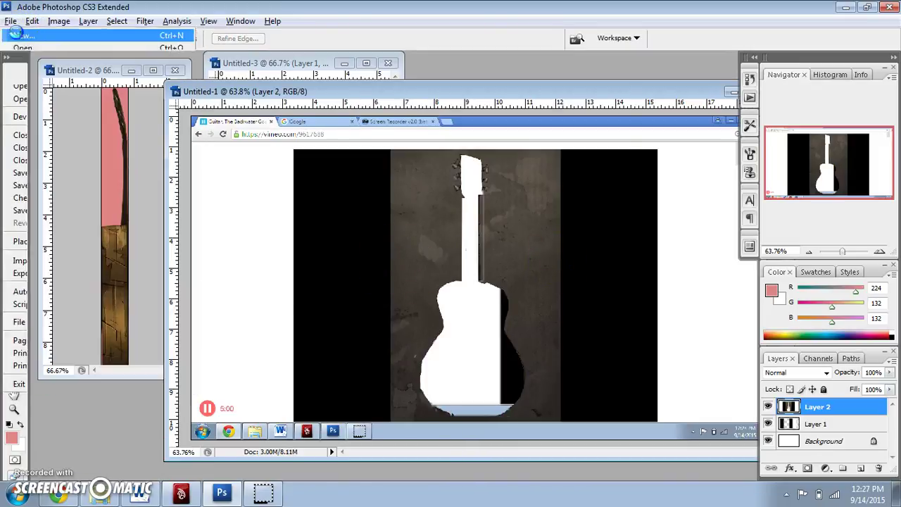
left_click(581, 115)
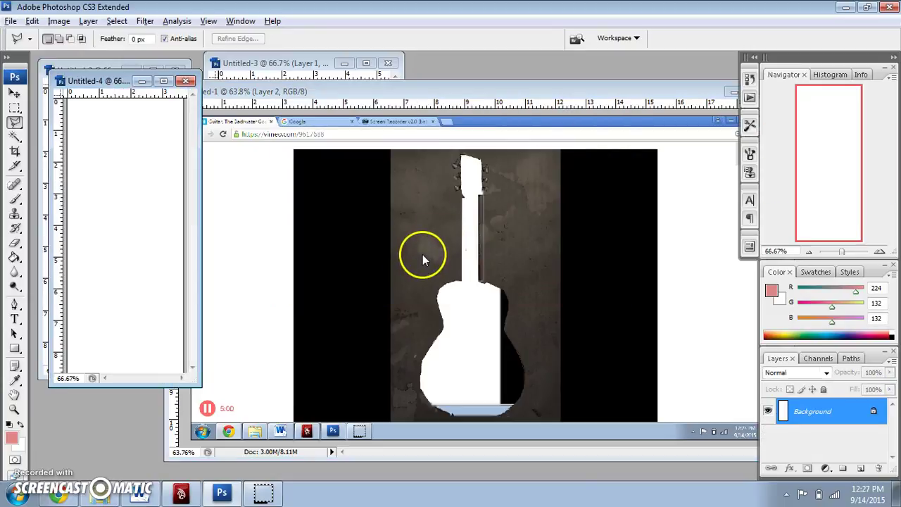
key("ctrl+v")
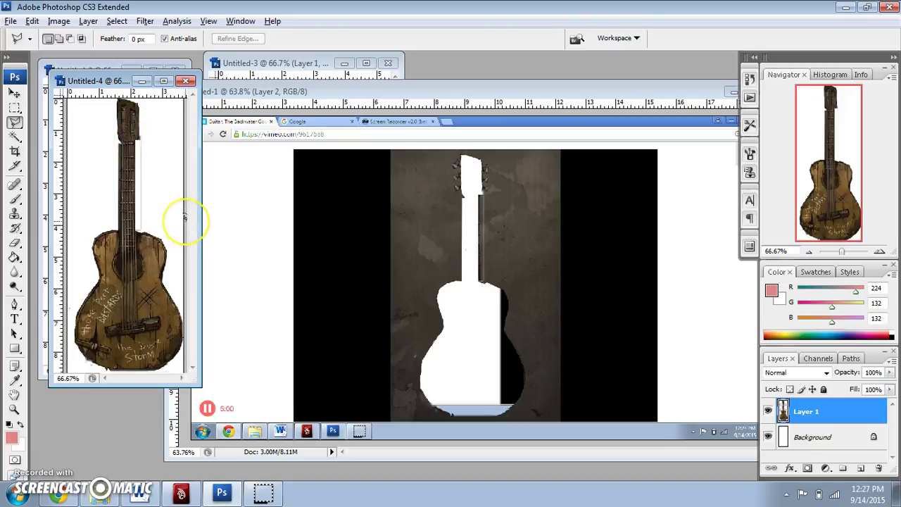
Close the Untitled-1 source document without saving and place the Untitled-4 window beside the Untitled-3 window.
double_click(577, 90)
left_click(660, 154)
left_click(446, 193)
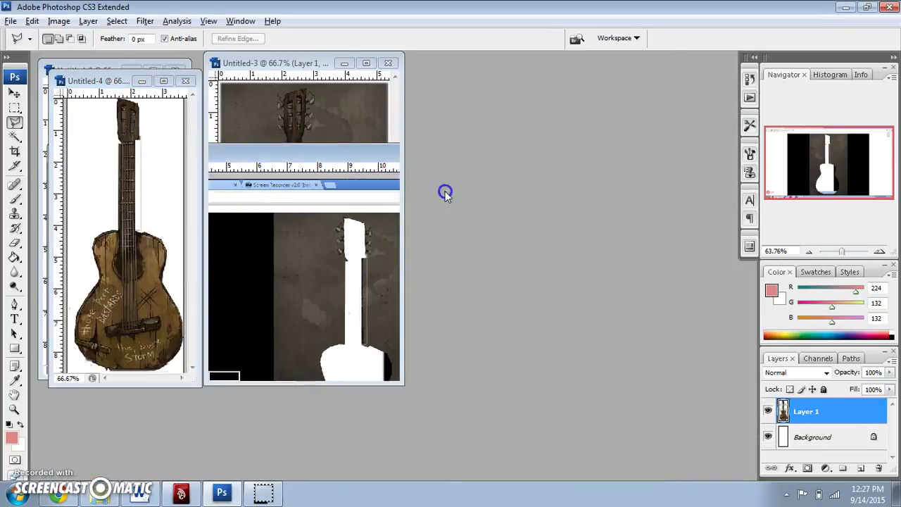
left_click_drag(93, 89, 481, 90)
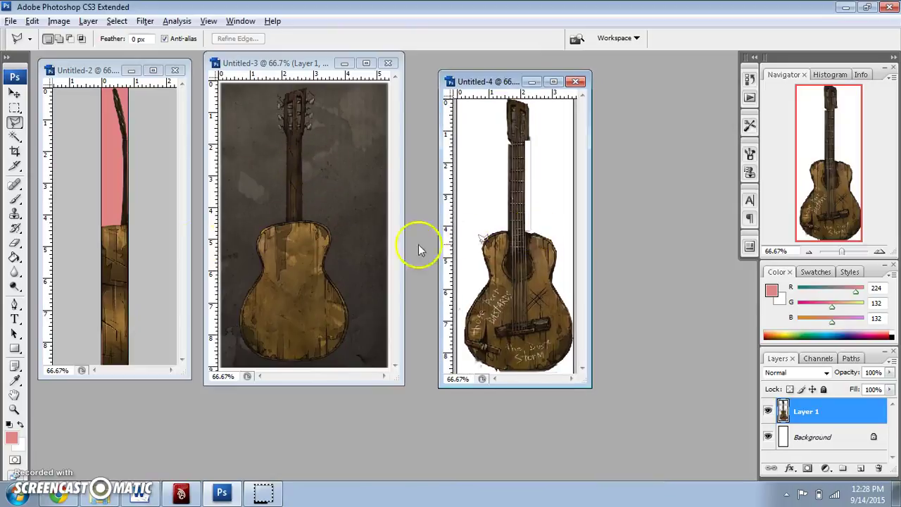
Fill the Background layer of Untitled-4 with the pink foreground color using the Paint Bucket tool.
left_click(831, 438)
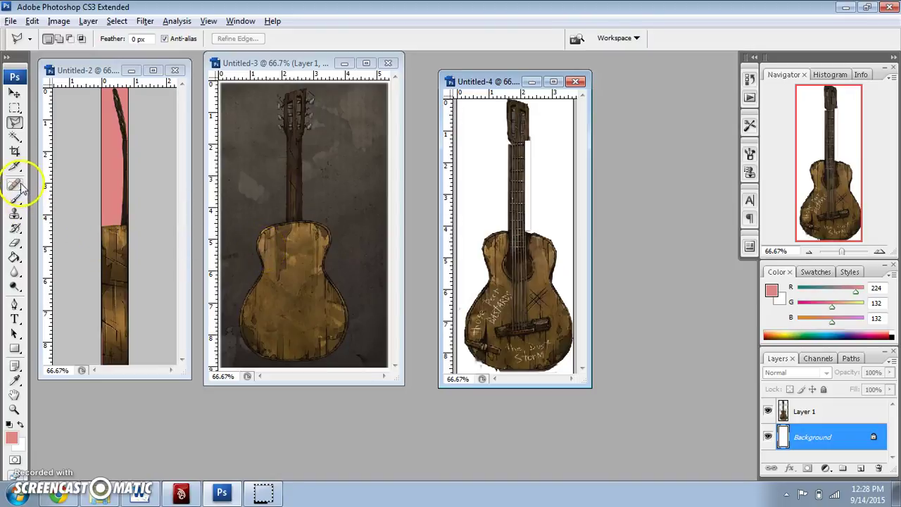
left_click(15, 257)
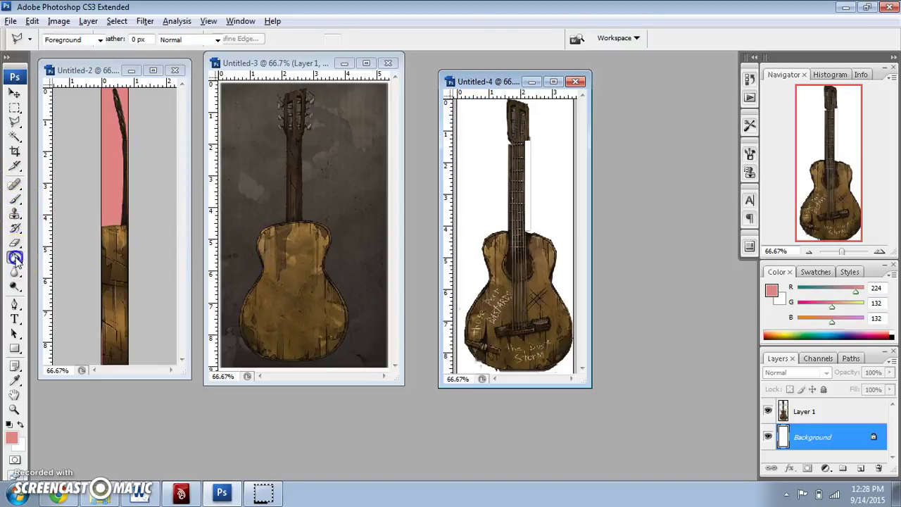
left_click(469, 138)
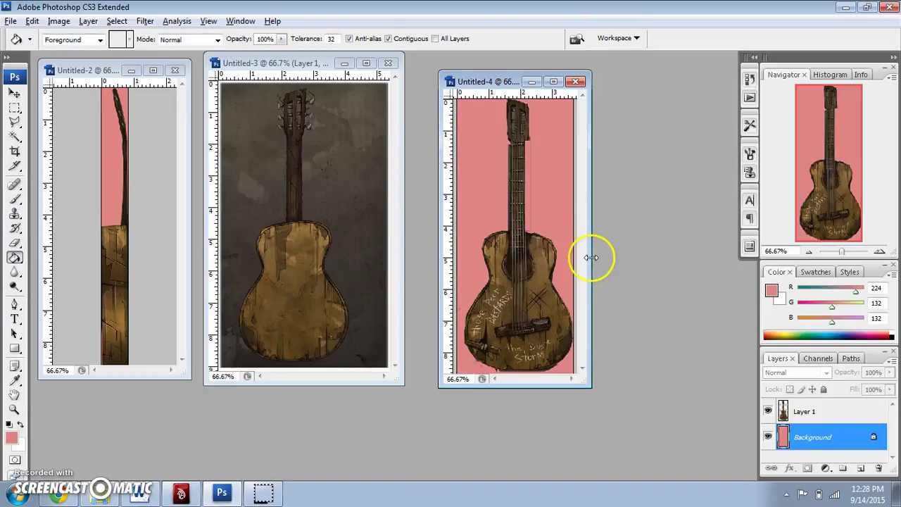
Line up the tops of the three guitar document windows in one row.
left_click_drag(67, 73, 66, 82)
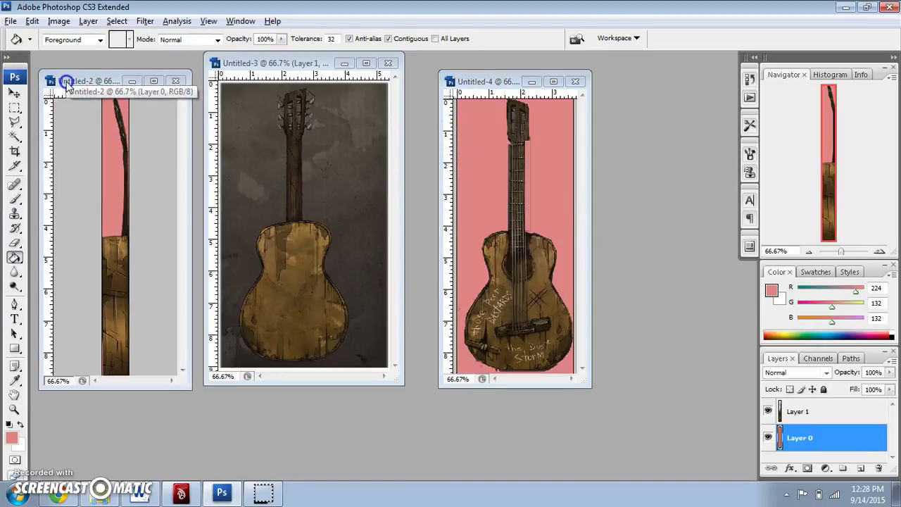
left_click_drag(276, 63, 278, 83)
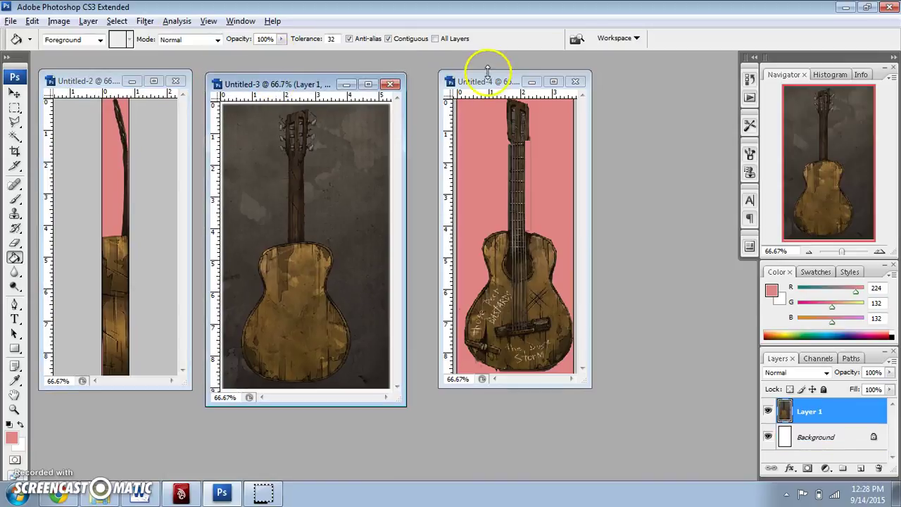
left_click_drag(487, 70, 487, 80)
Start saving the Untitled-2 side view under a new name and create a folder named guitar on the Desktop.
left_click(92, 81)
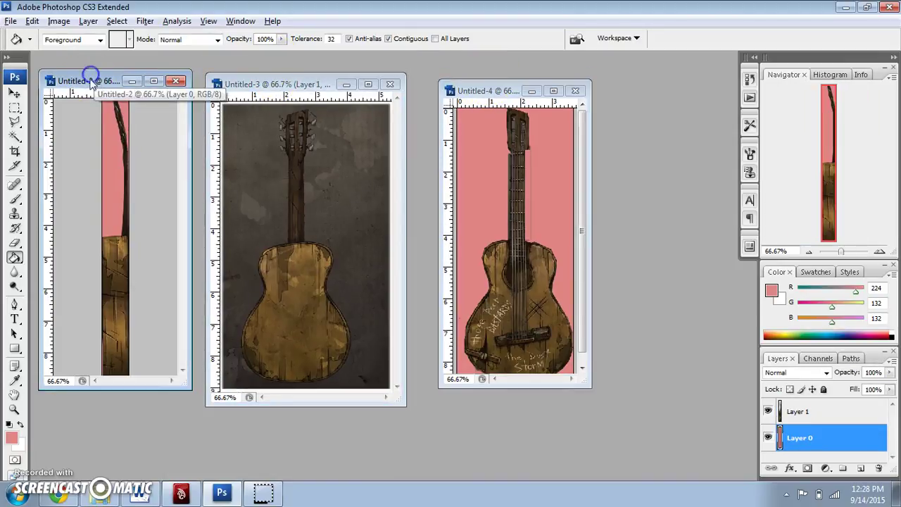
left_click(12, 22)
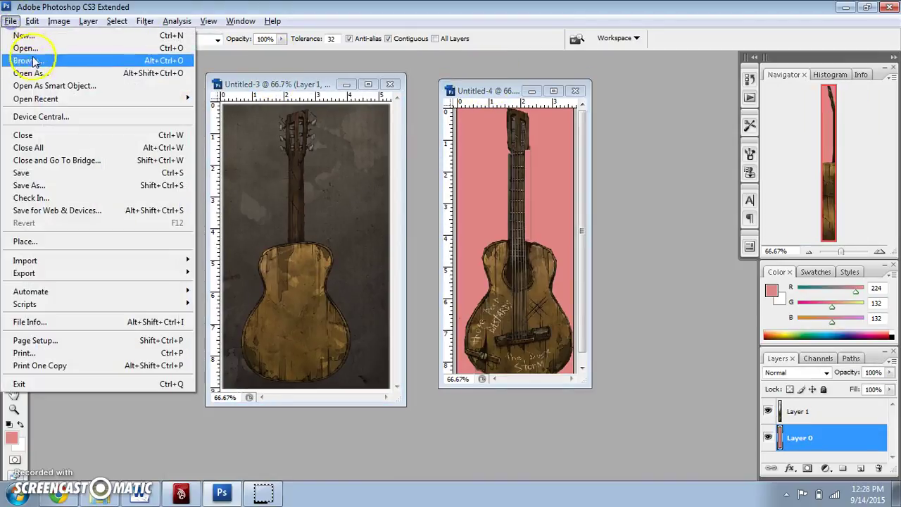
left_click(62, 184)
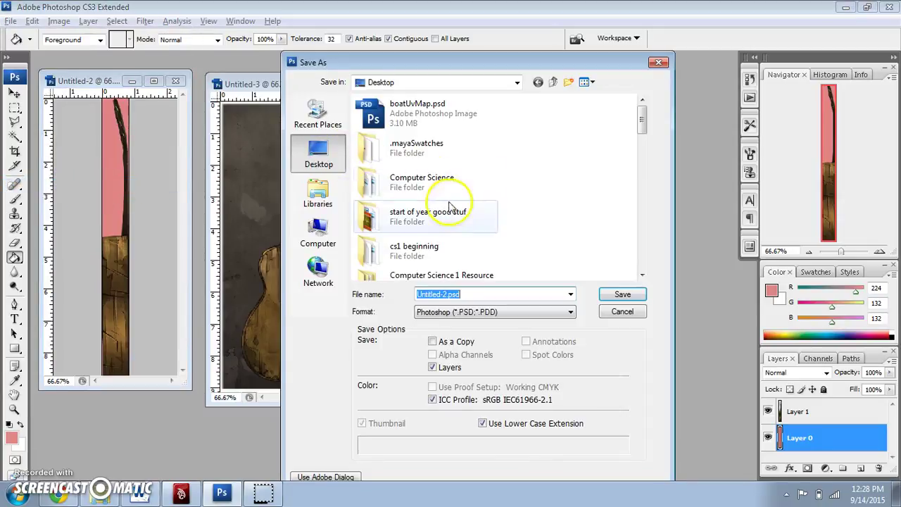
left_click(595, 162)
right_click(595, 162)
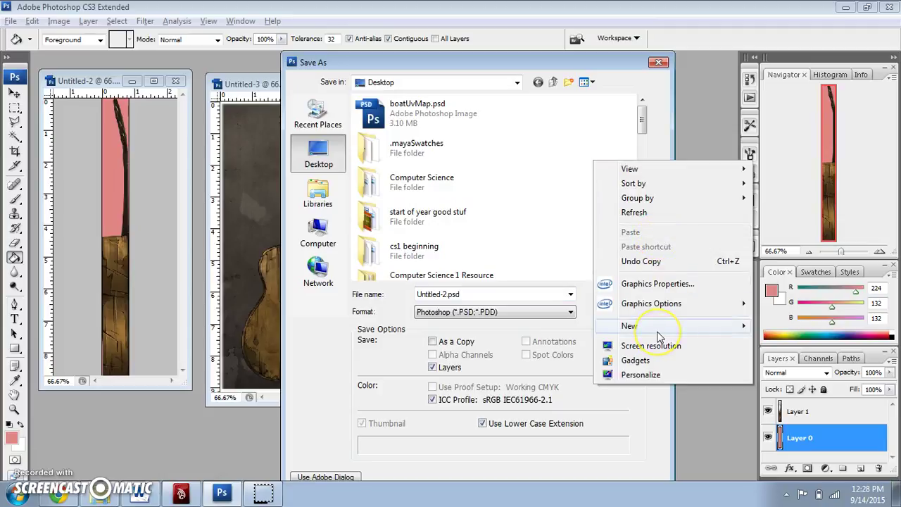
mouse_move(659, 333)
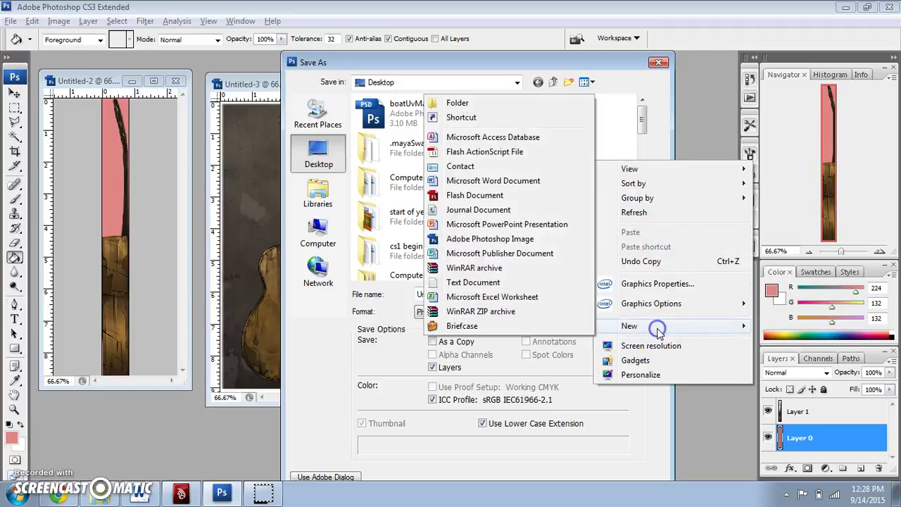
left_click(524, 99)
type("guitar")
key("Return")
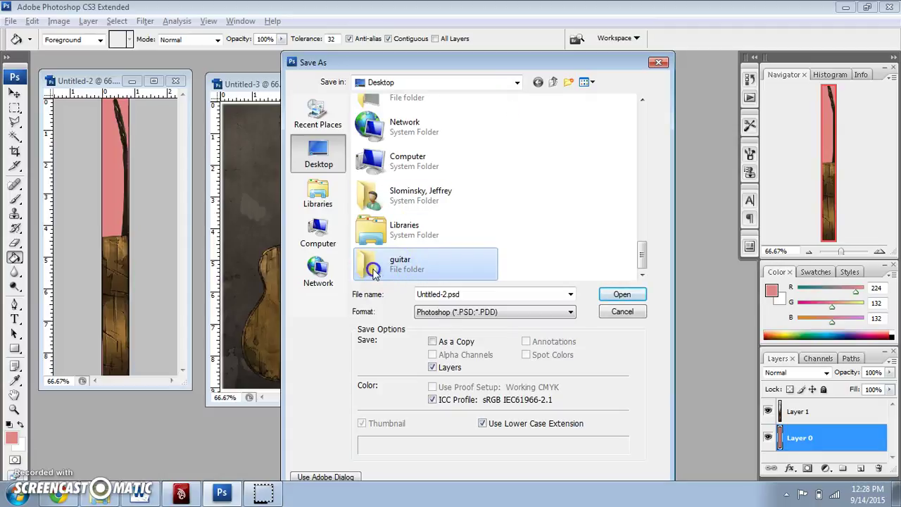
Save the side view as guitarSide.psd in the guitar folder and accept the Photoshop format options.
double_click(369, 266)
double_click(445, 296)
left_click(445, 296)
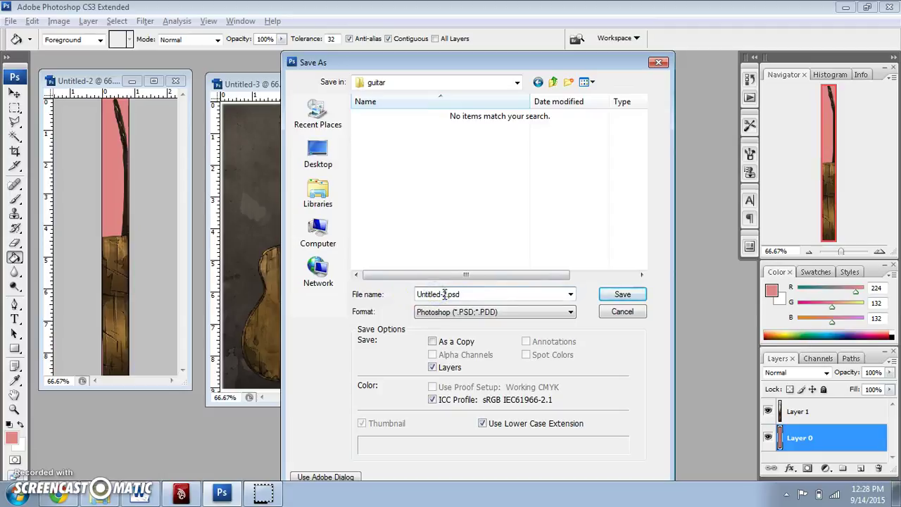
left_click_drag(448, 294, 394, 295)
type("guitarS")
key("Return")
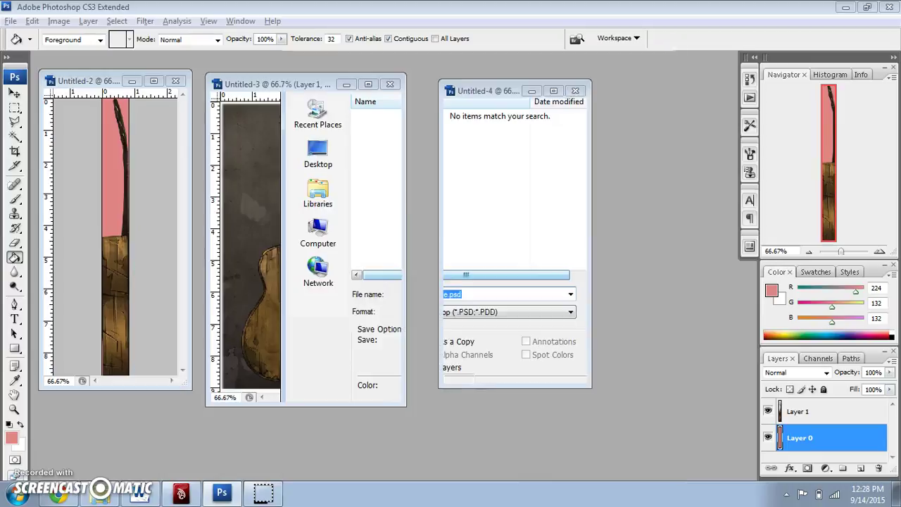
left_click(622, 156)
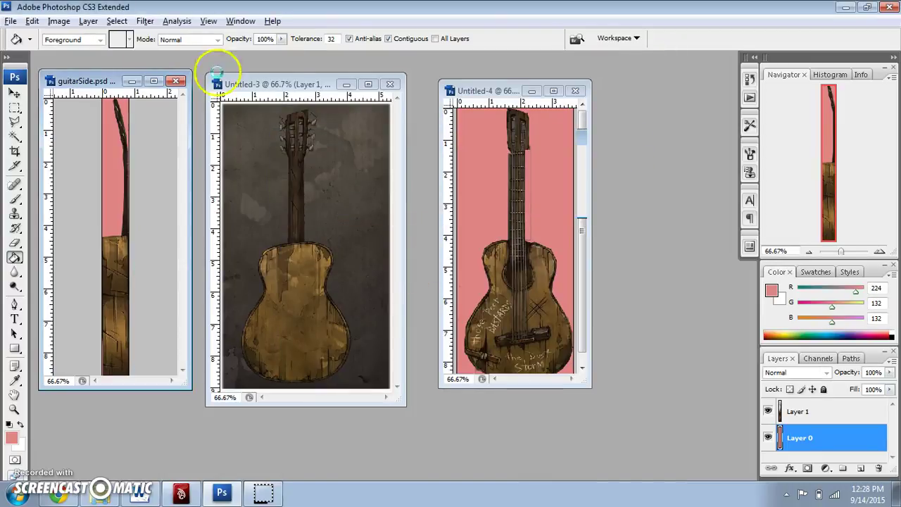
Save the Untitled-3 back view as guitarBack.psd in the guitar folder, accepting the format options.
left_click(298, 84)
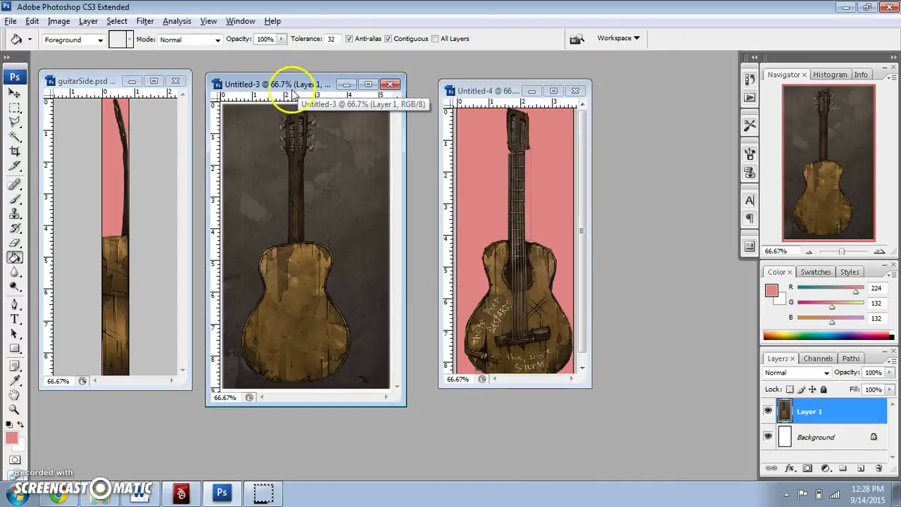
left_click(10, 21)
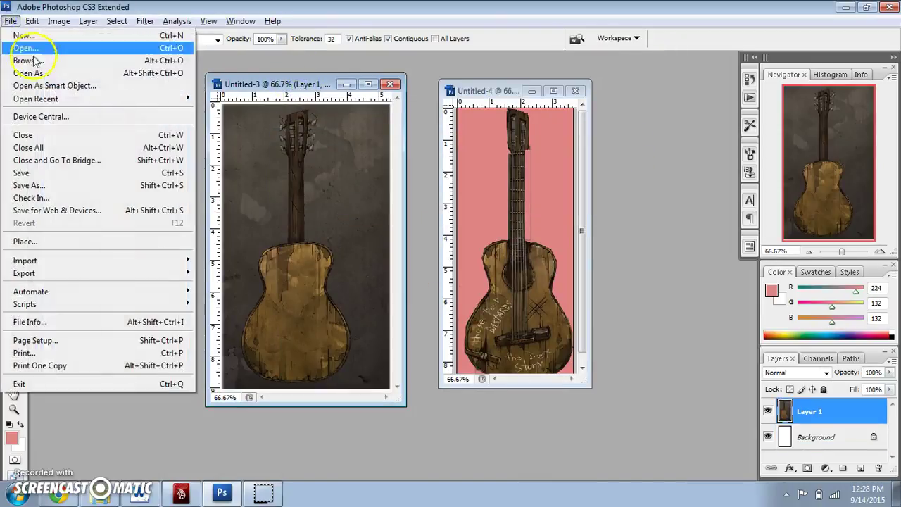
left_click(57, 174)
left_click(435, 294)
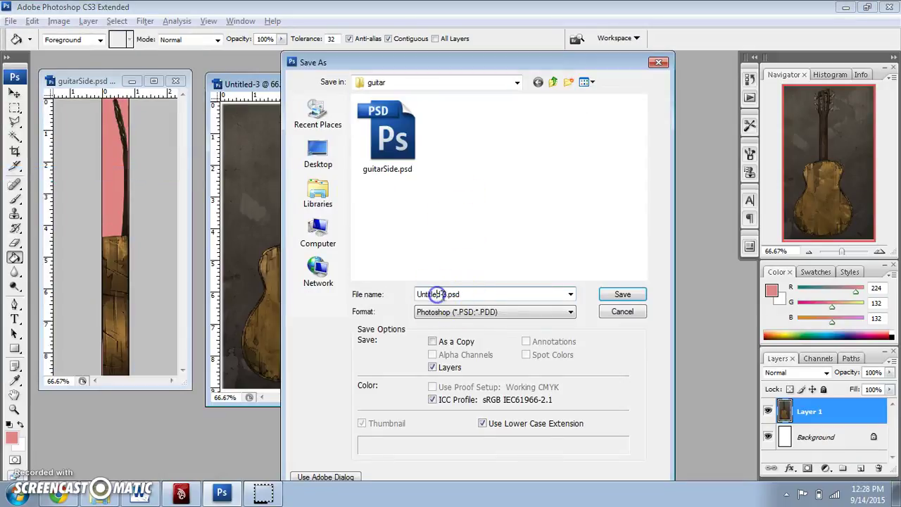
type("guitarBack")
key("Return")
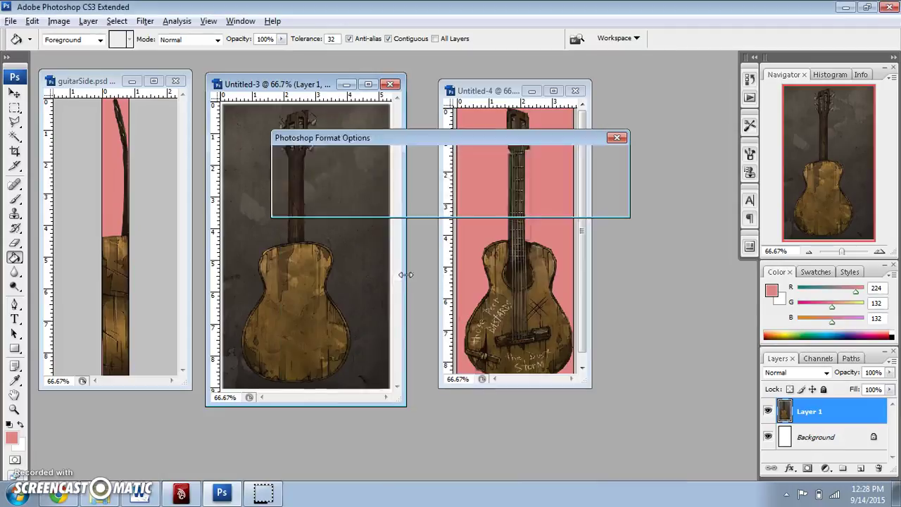
left_click(589, 155)
Save the Untitled-4 front view as guitarFront.psd in the guitar folder, accepting the format options.
left_click(510, 92)
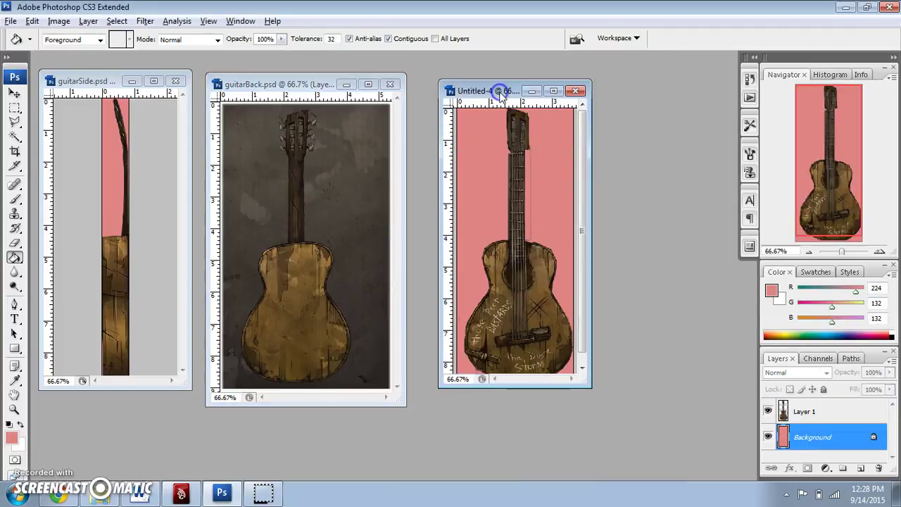
key("ctrl+s")
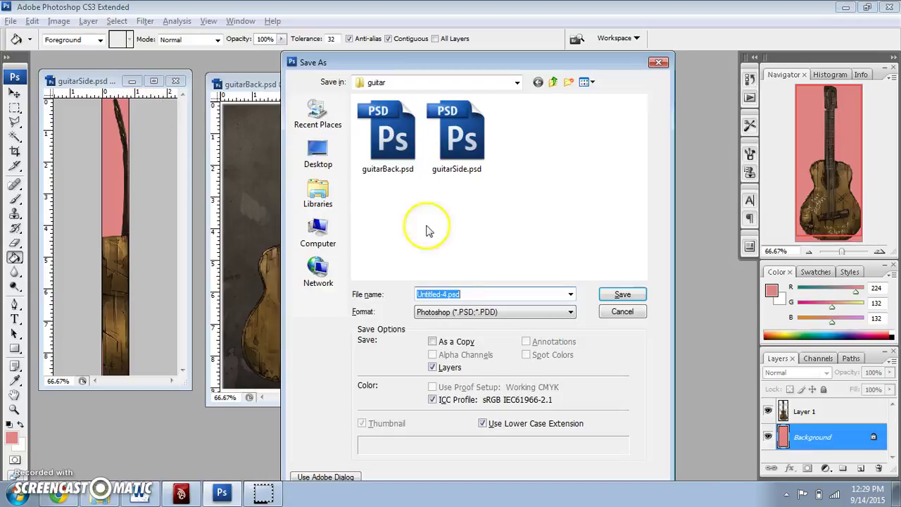
left_click(443, 294)
double_click(442, 295)
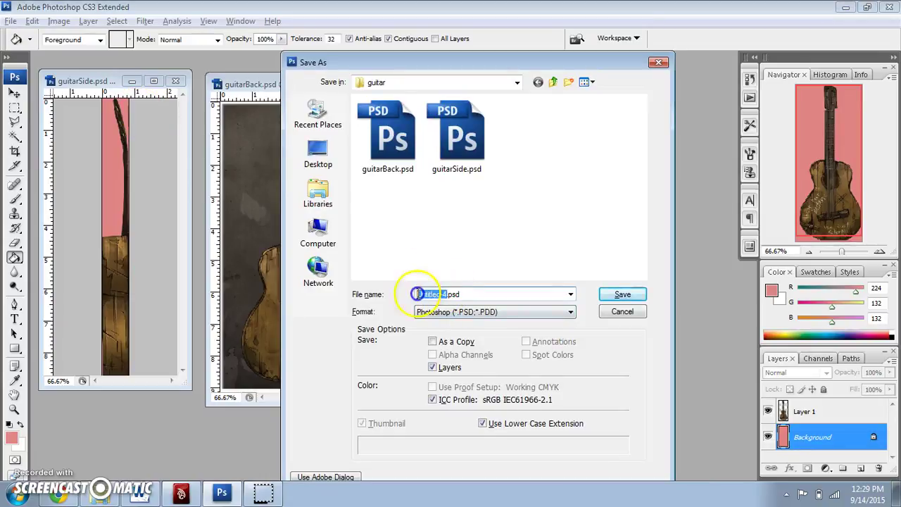
type("g")
double_click(417, 295)
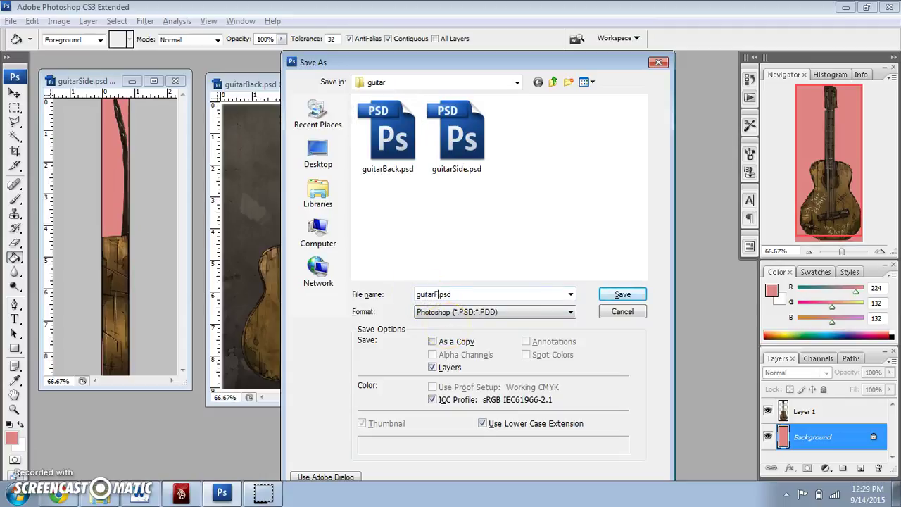
left_click(622, 294)
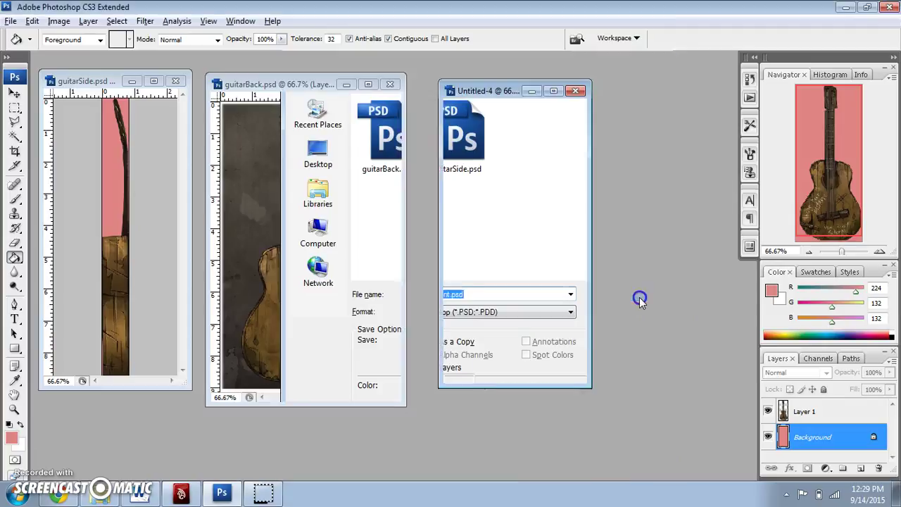
left_click(597, 159)
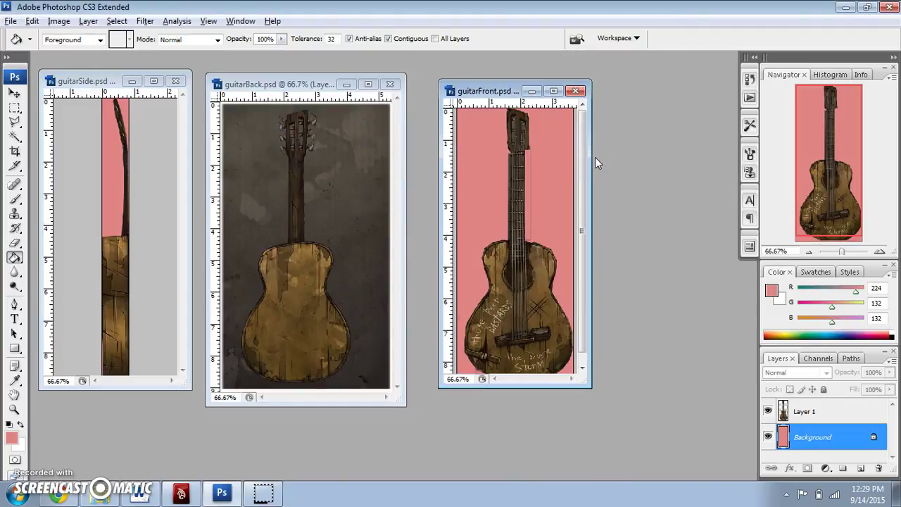